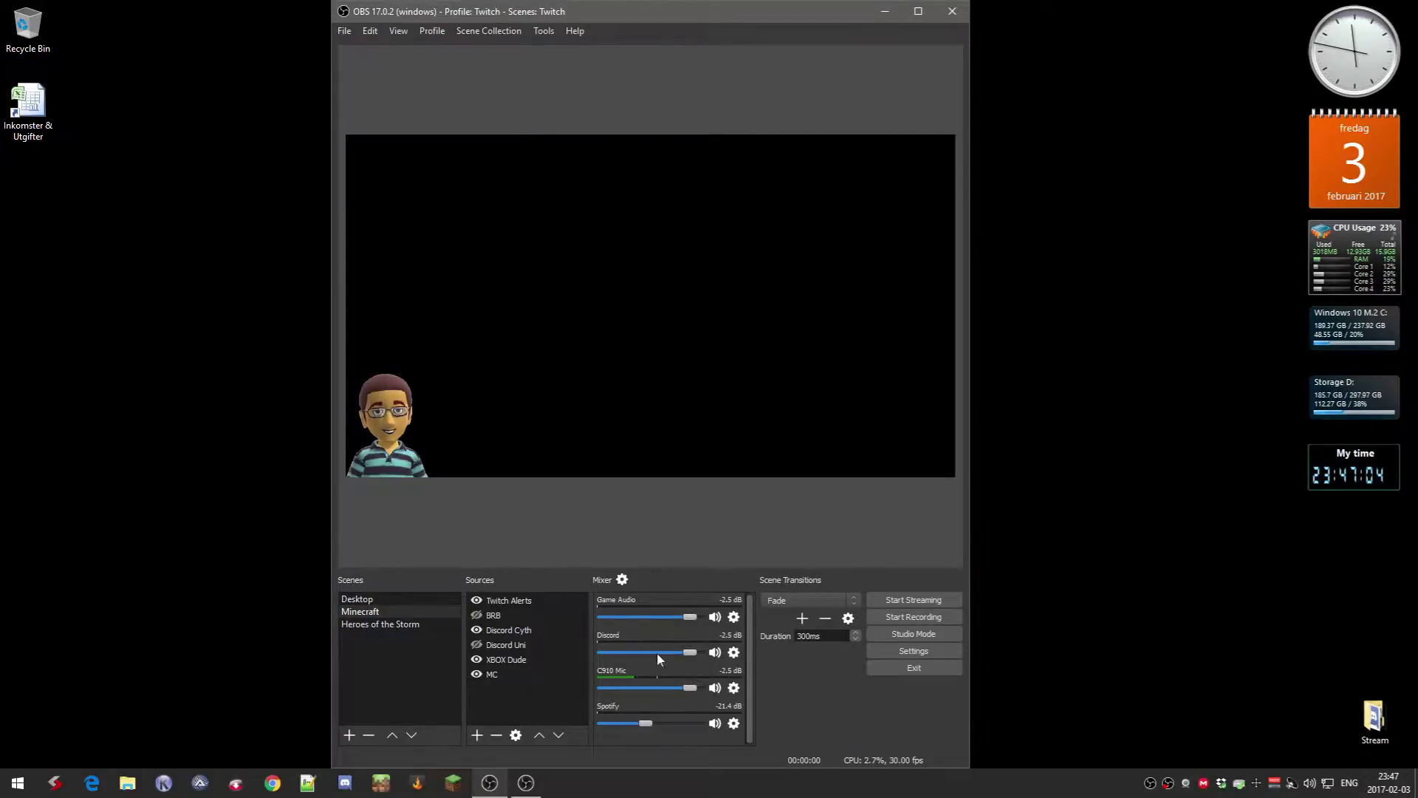
Step: Look over the OBS audio settings and close Settings without changes
{"action": "left_click", "coordinate": [914, 657]}
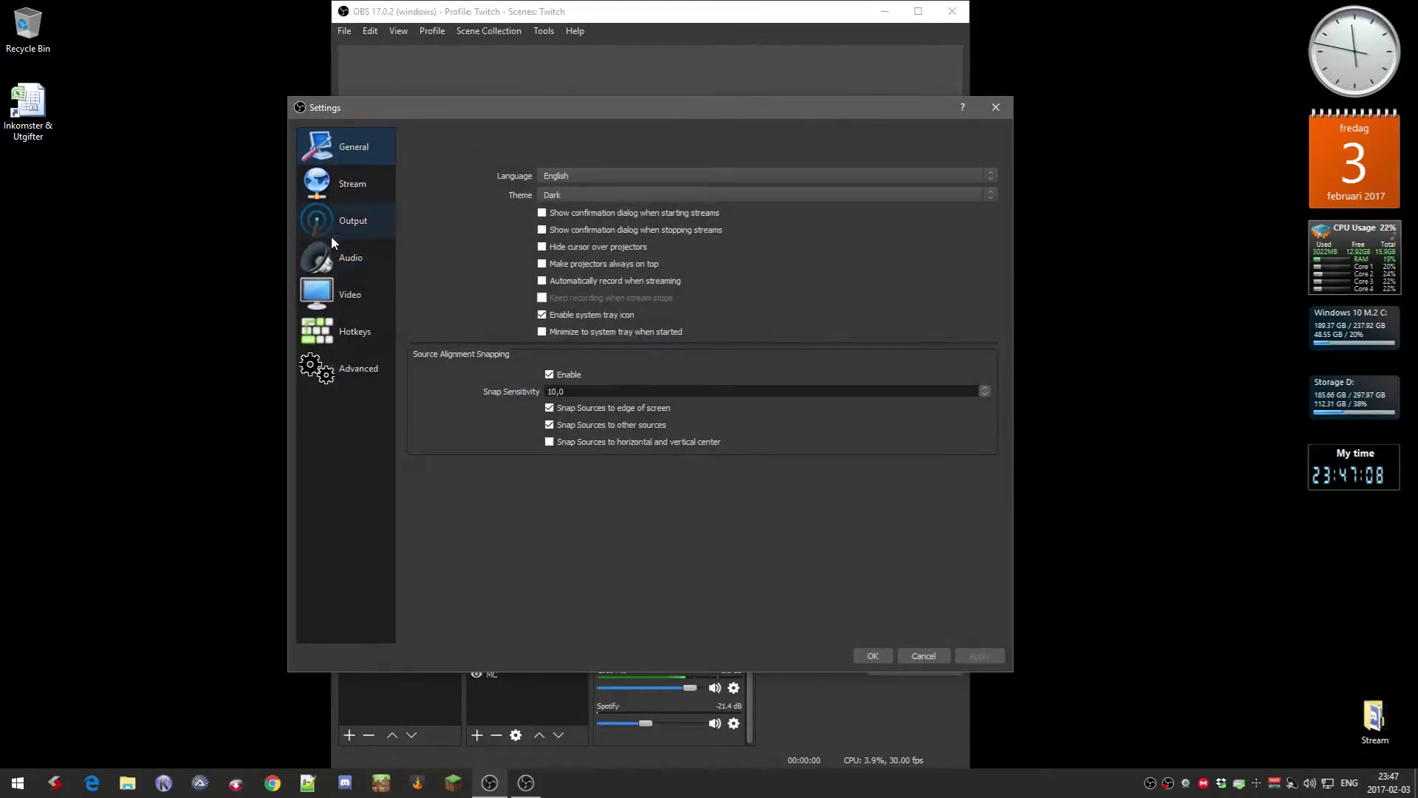
{"action": "left_click", "coordinate": [333, 255]}
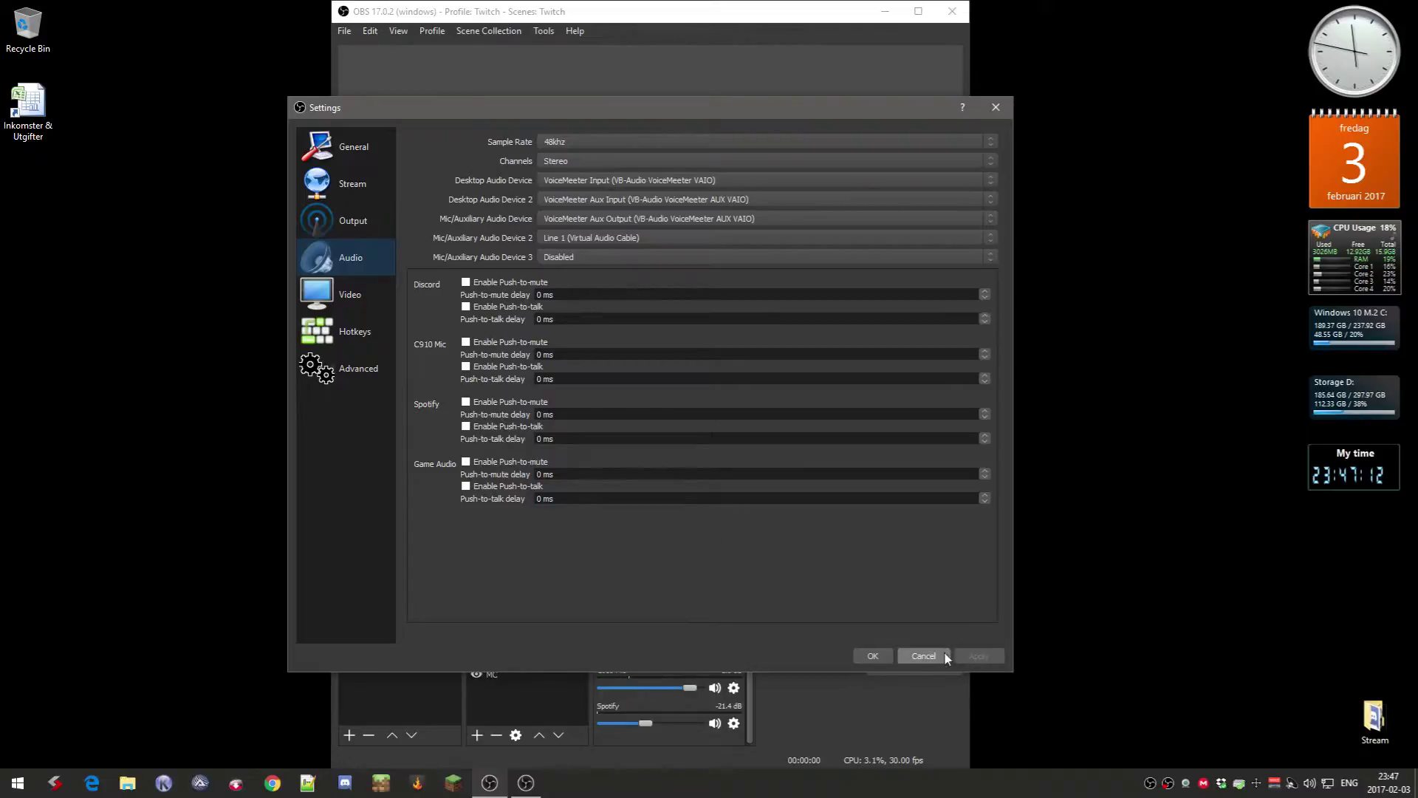
{"action": "left_click", "coordinate": [923, 656]}
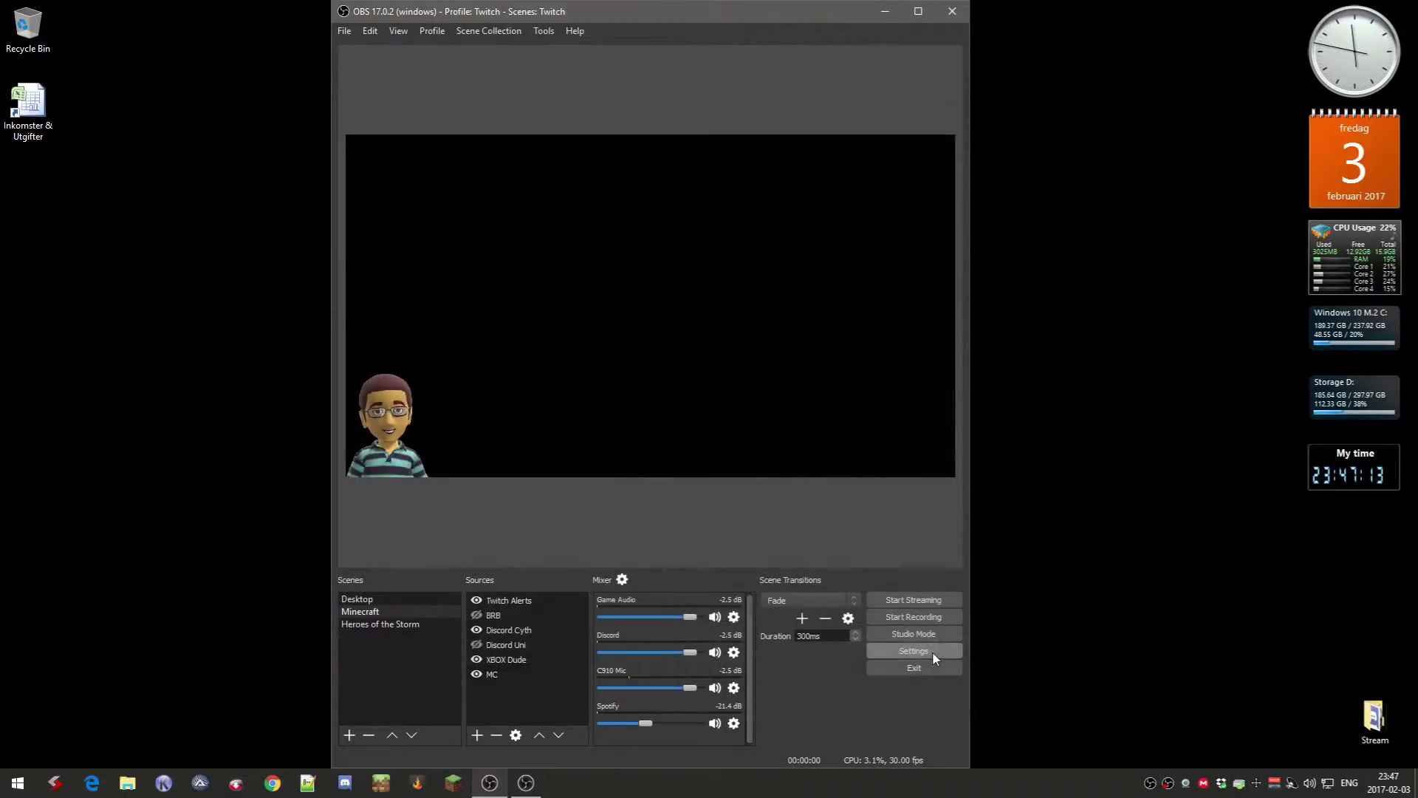
Step: Check the scene collections list, then open the %appdata% Roaming folder from Start search
{"action": "left_click", "coordinate": [507, 31]}
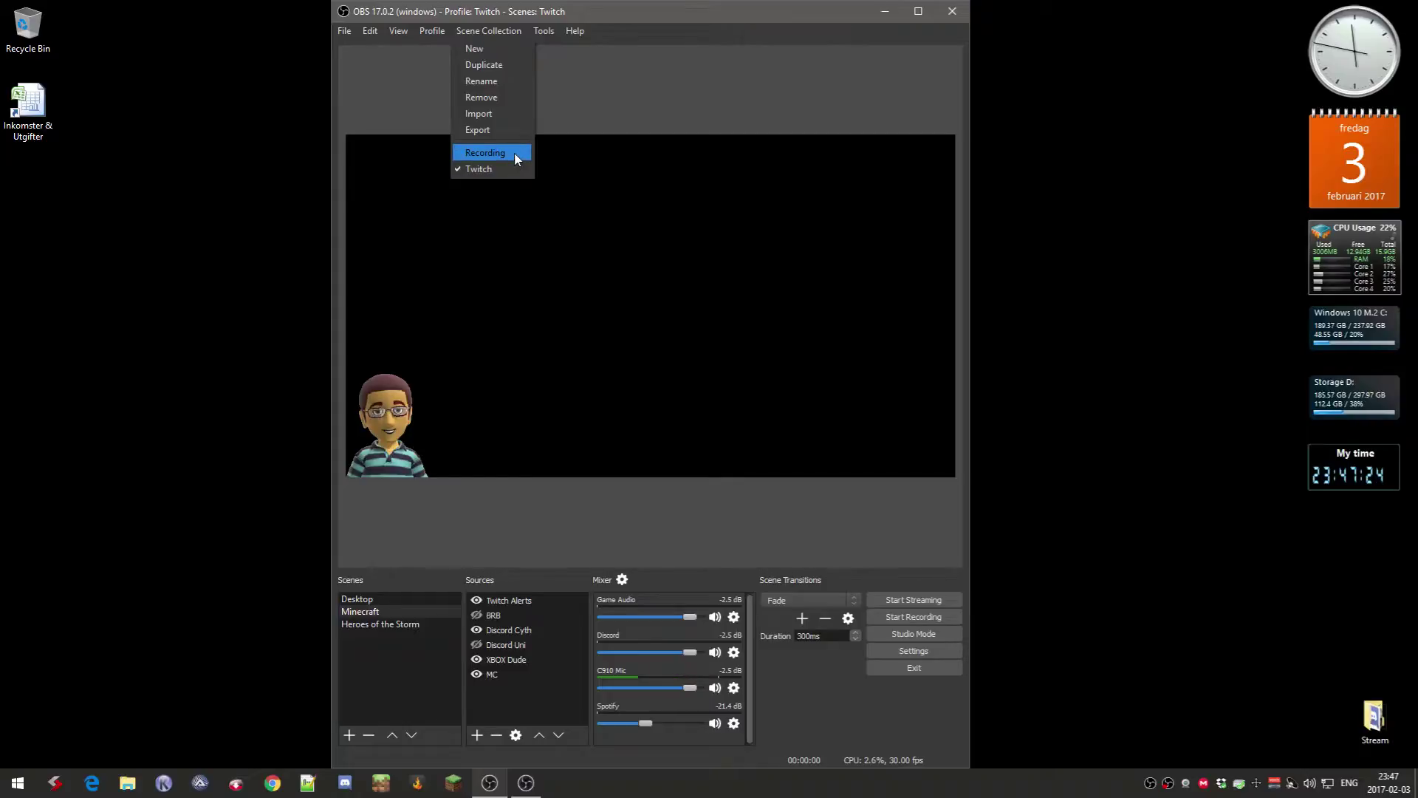
{"action": "left_click", "coordinate": [609, 4]}
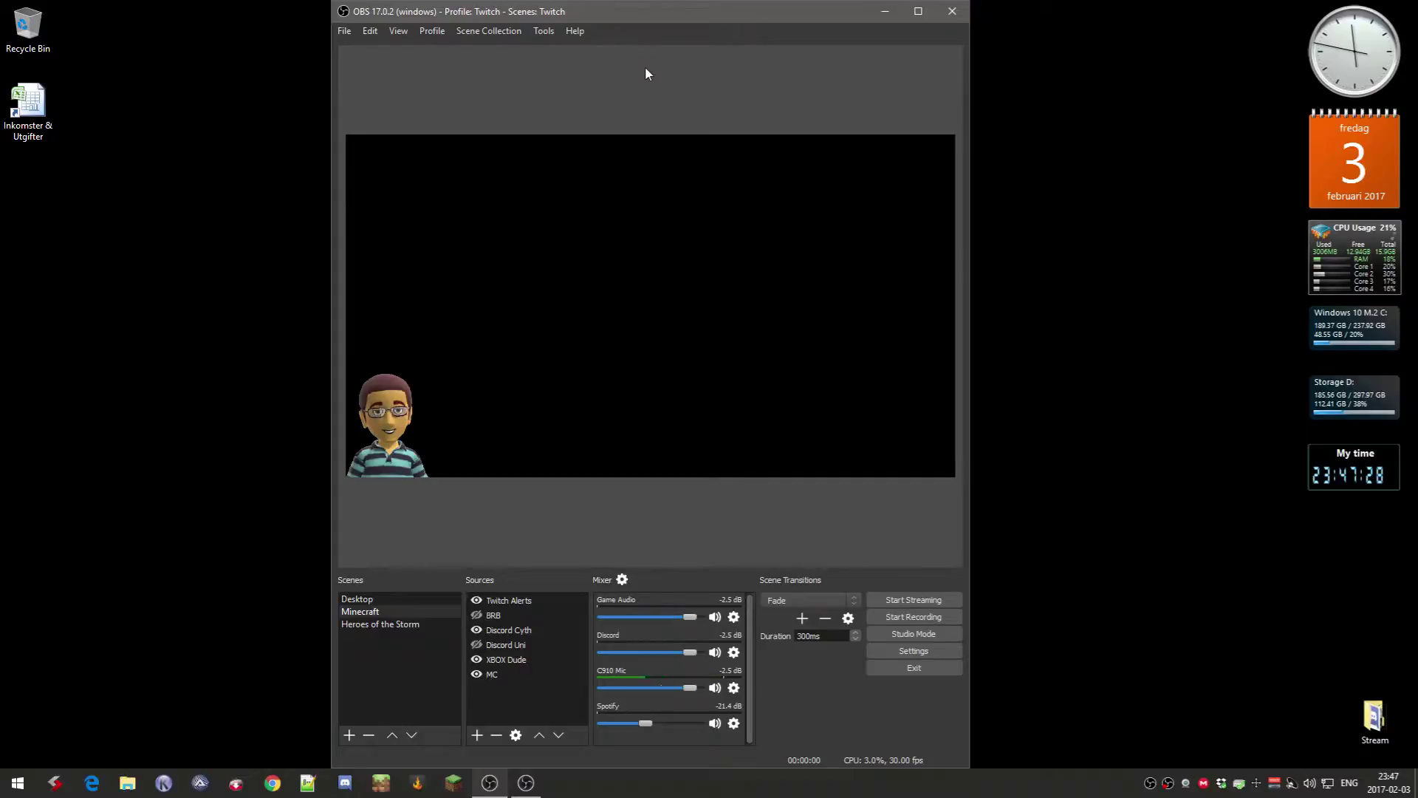
{"action": "key", "text": "super"}
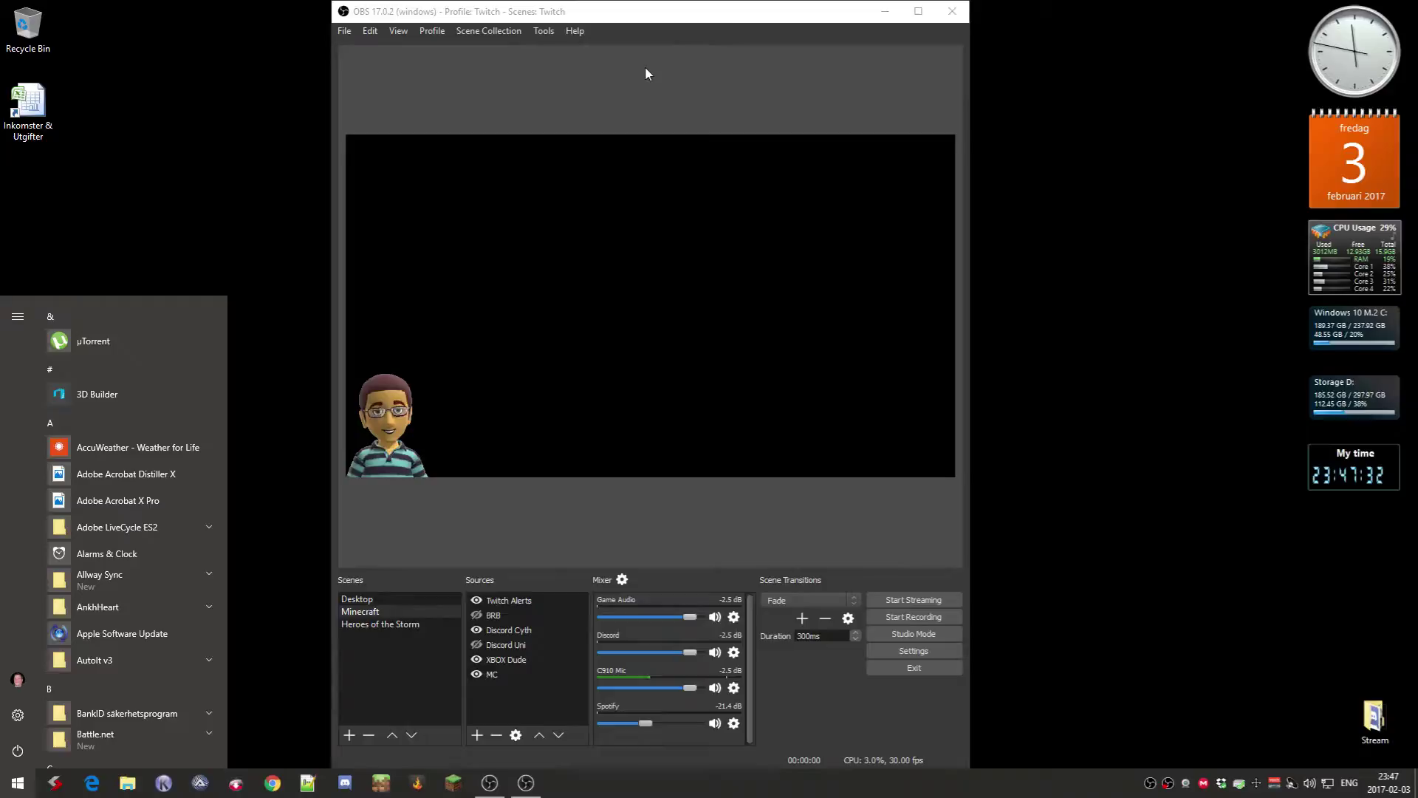
{"action": "type", "text": "%"}
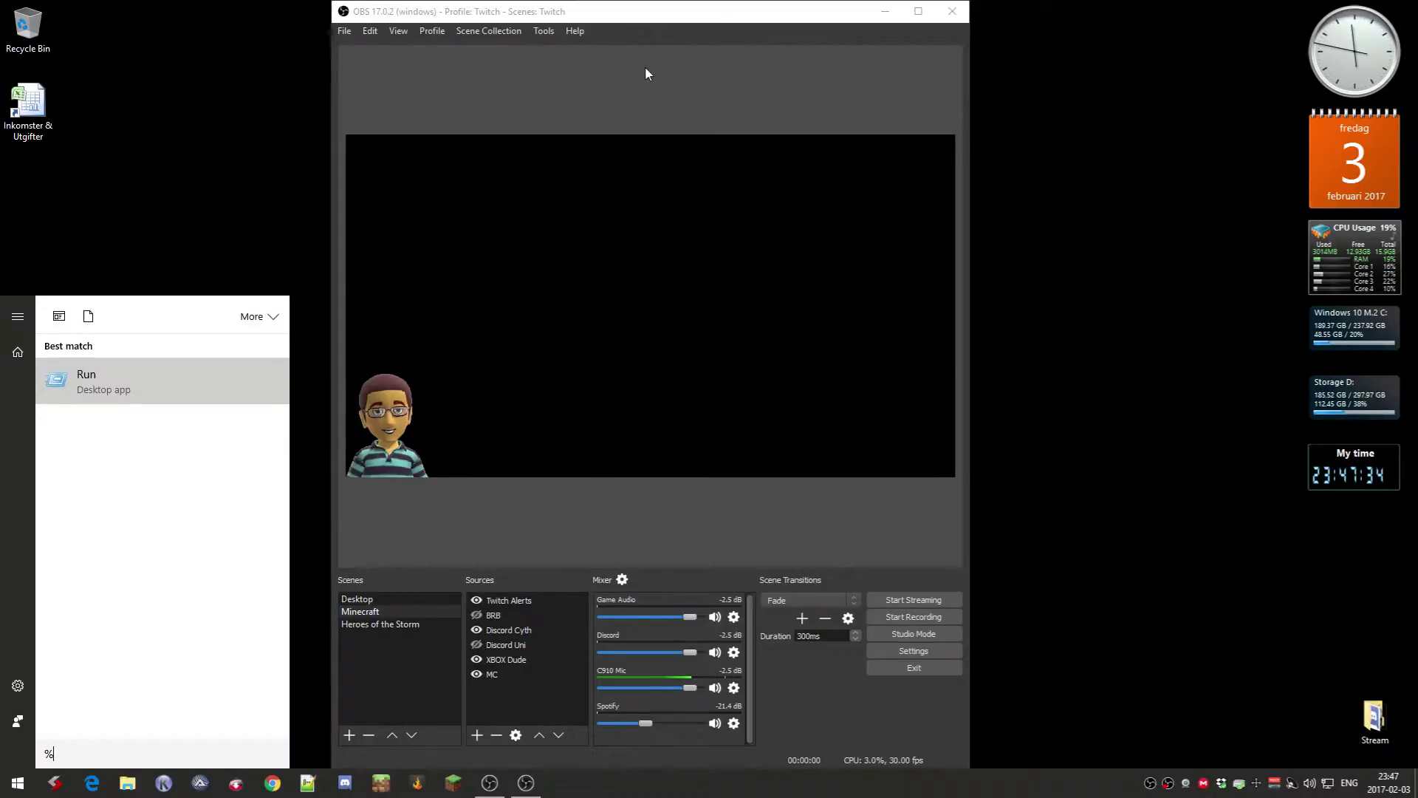
{"action": "type", "text": "appda"}
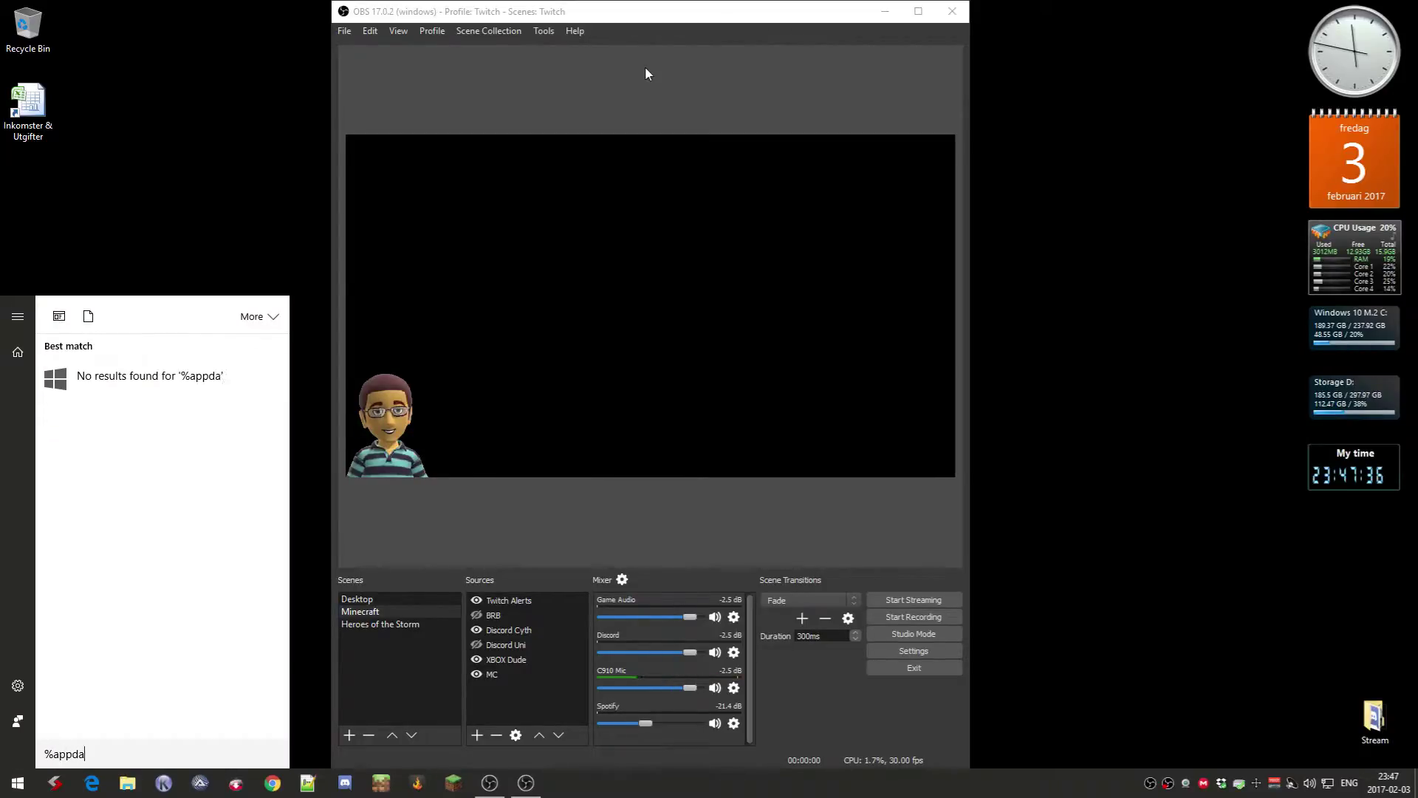
{"action": "type", "text": "ta%"}
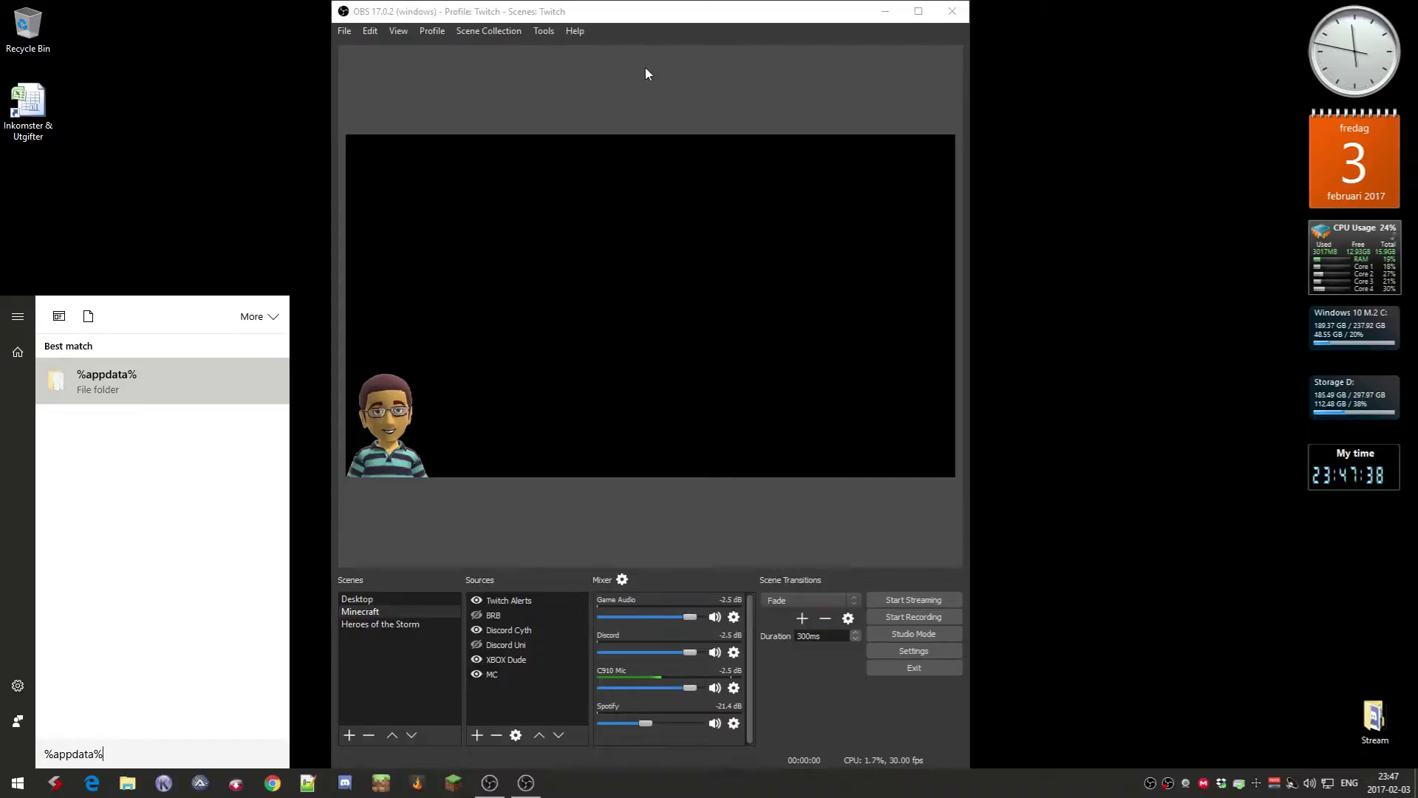
{"action": "key", "text": "Return"}
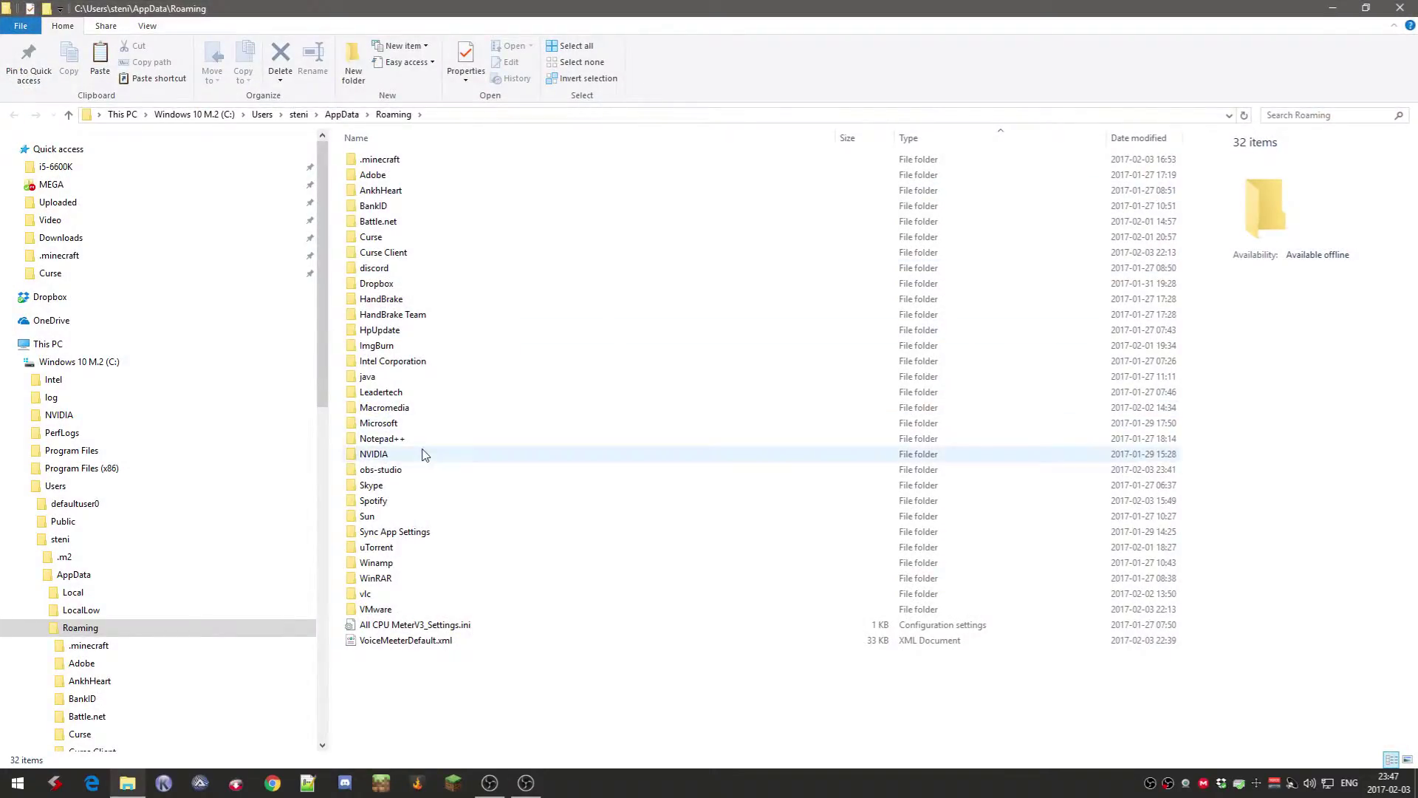
Step: Navigate into obs-studio\basic\scenes in File Explorer
{"action": "left_click", "coordinate": [464, 474]}
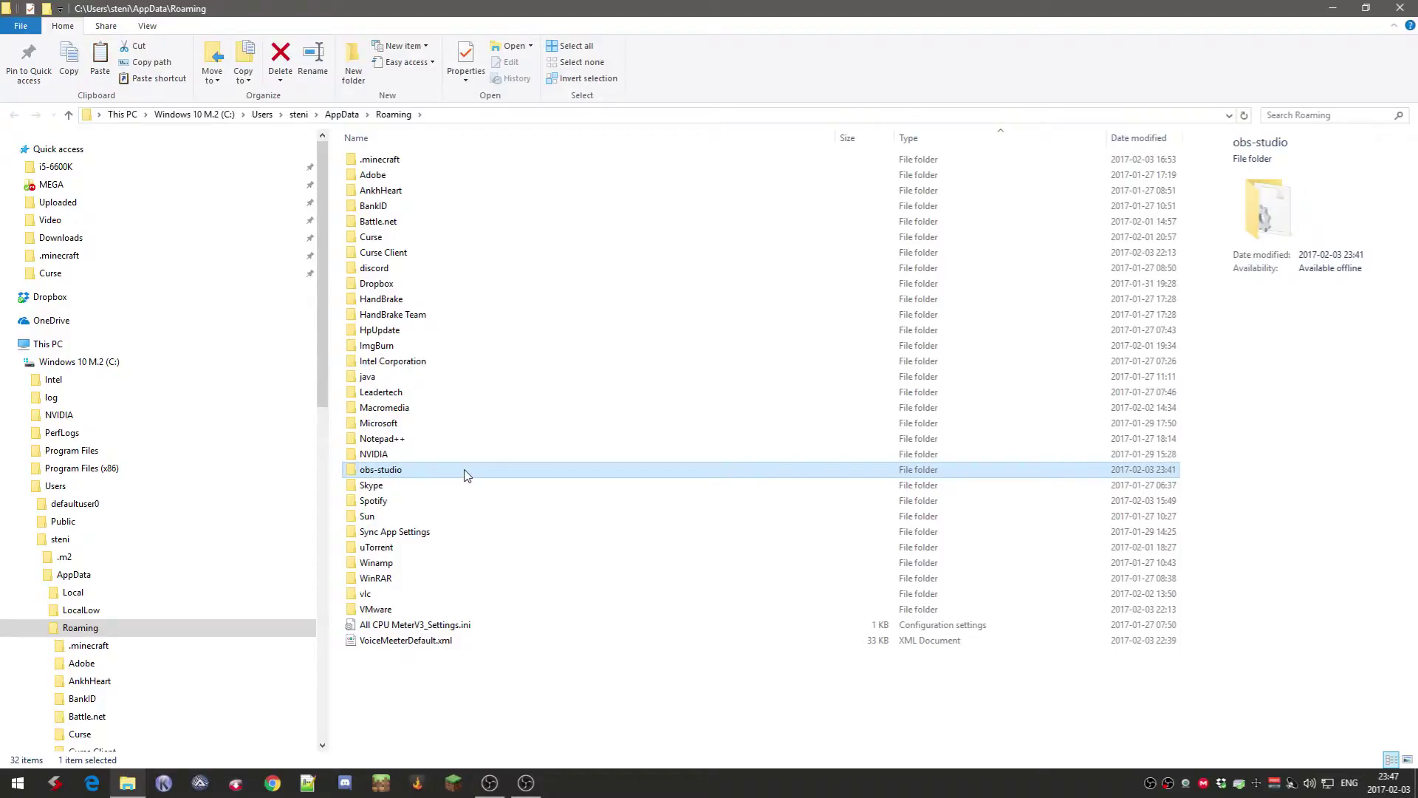
{"action": "double_click", "coordinate": [464, 474]}
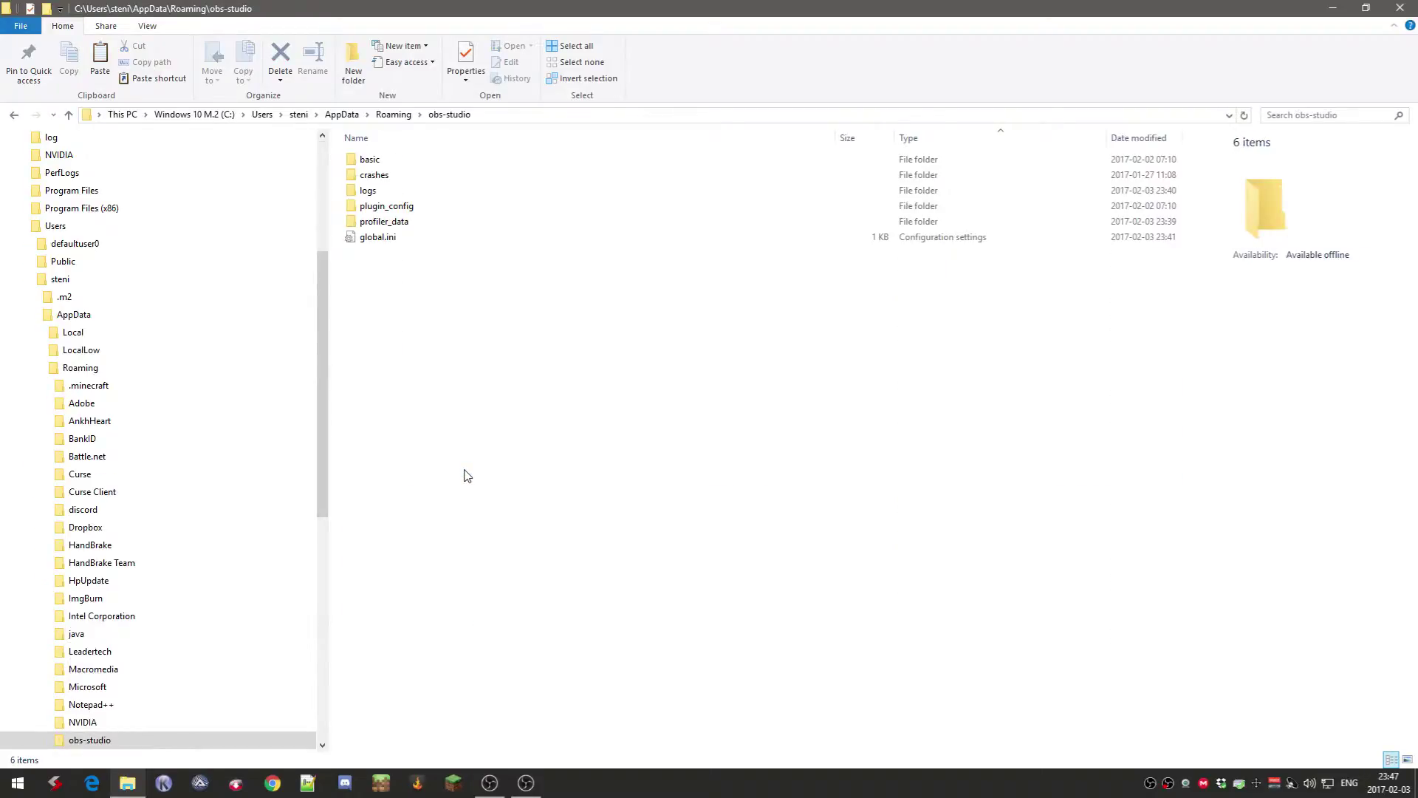
{"action": "left_click", "coordinate": [435, 165]}
{"action": "double_click", "coordinate": [436, 164]}
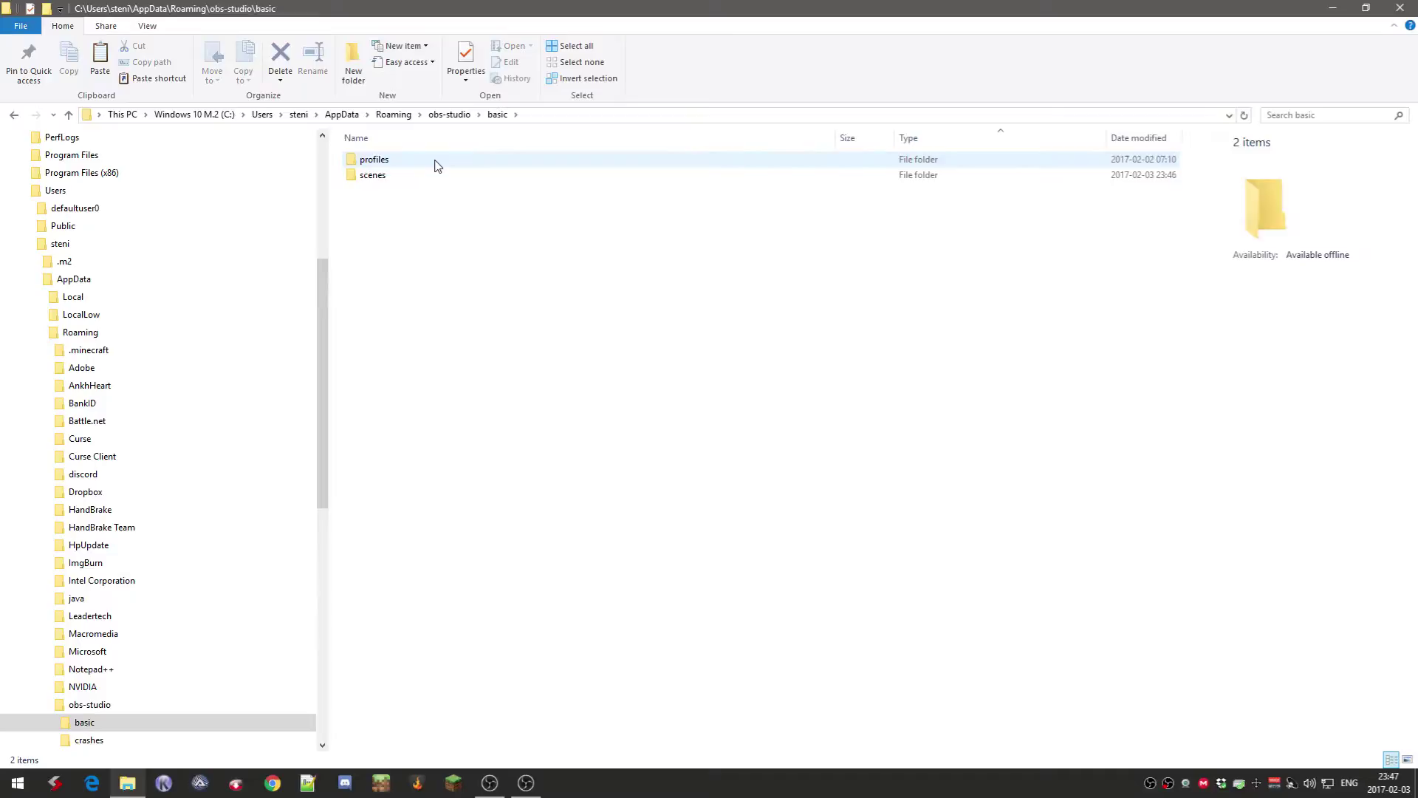
{"action": "left_click", "coordinate": [422, 178]}
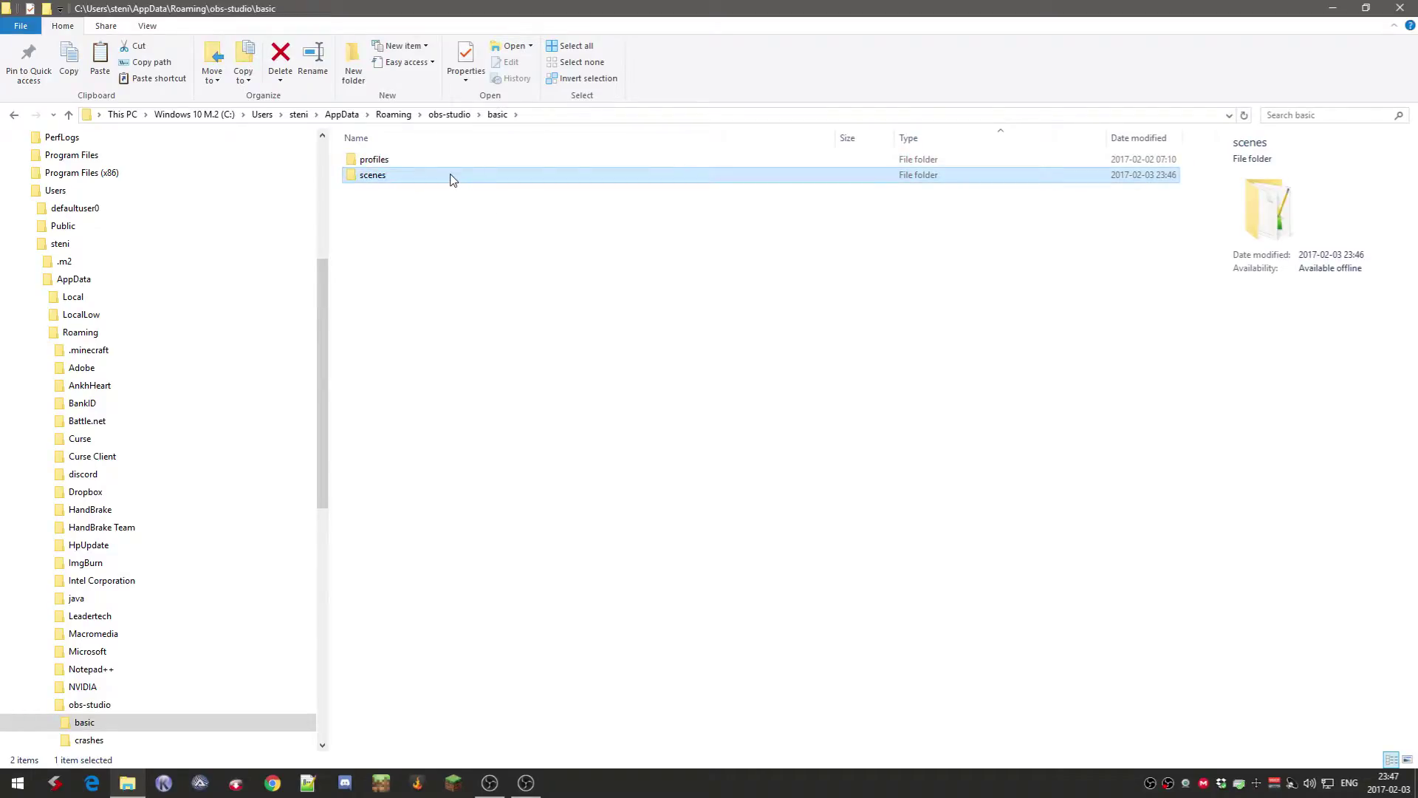
{"action": "double_click", "coordinate": [452, 181]}
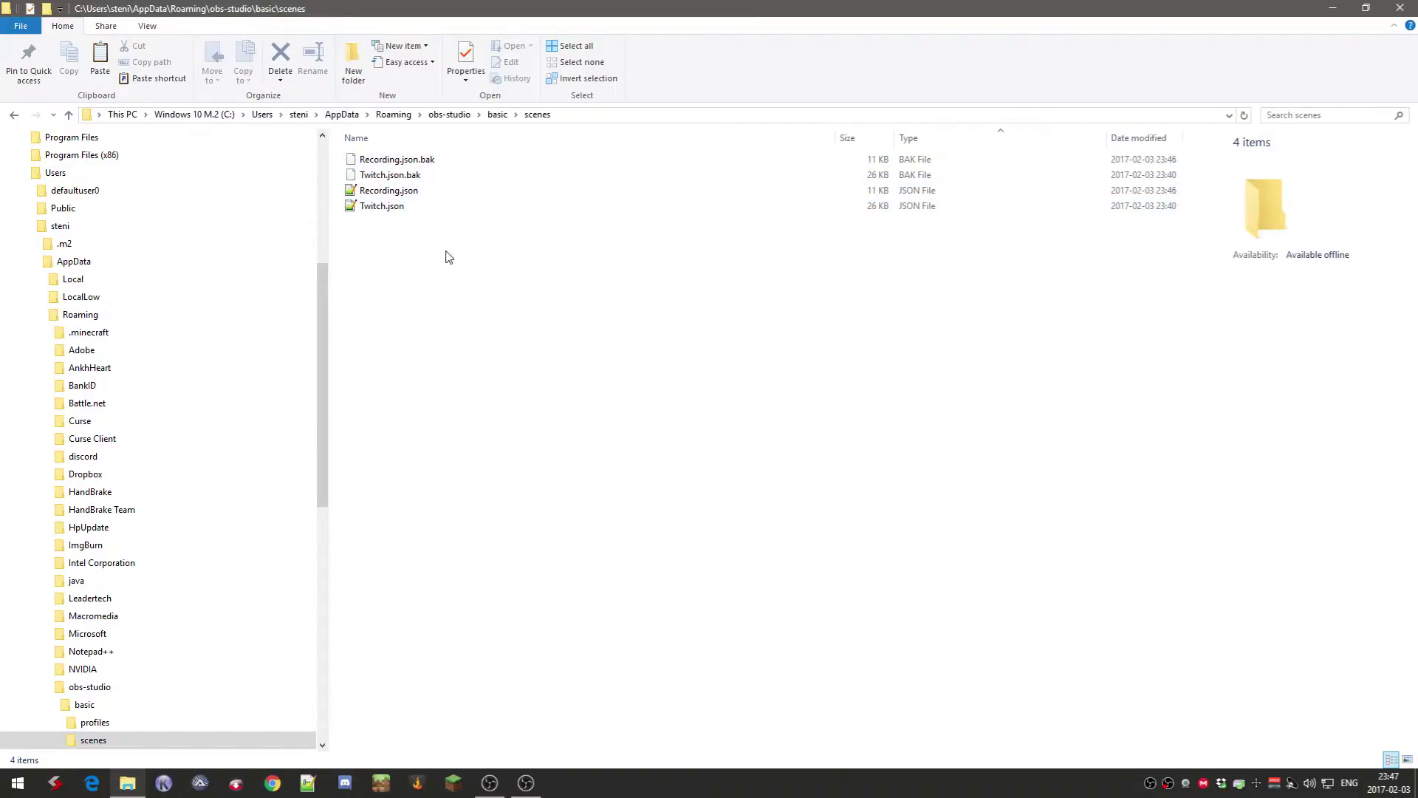
Step: Inspect Recording.json and Twitch.json, opening Twitch.json in Notepad++ and closing it
{"action": "left_click", "coordinate": [411, 195]}
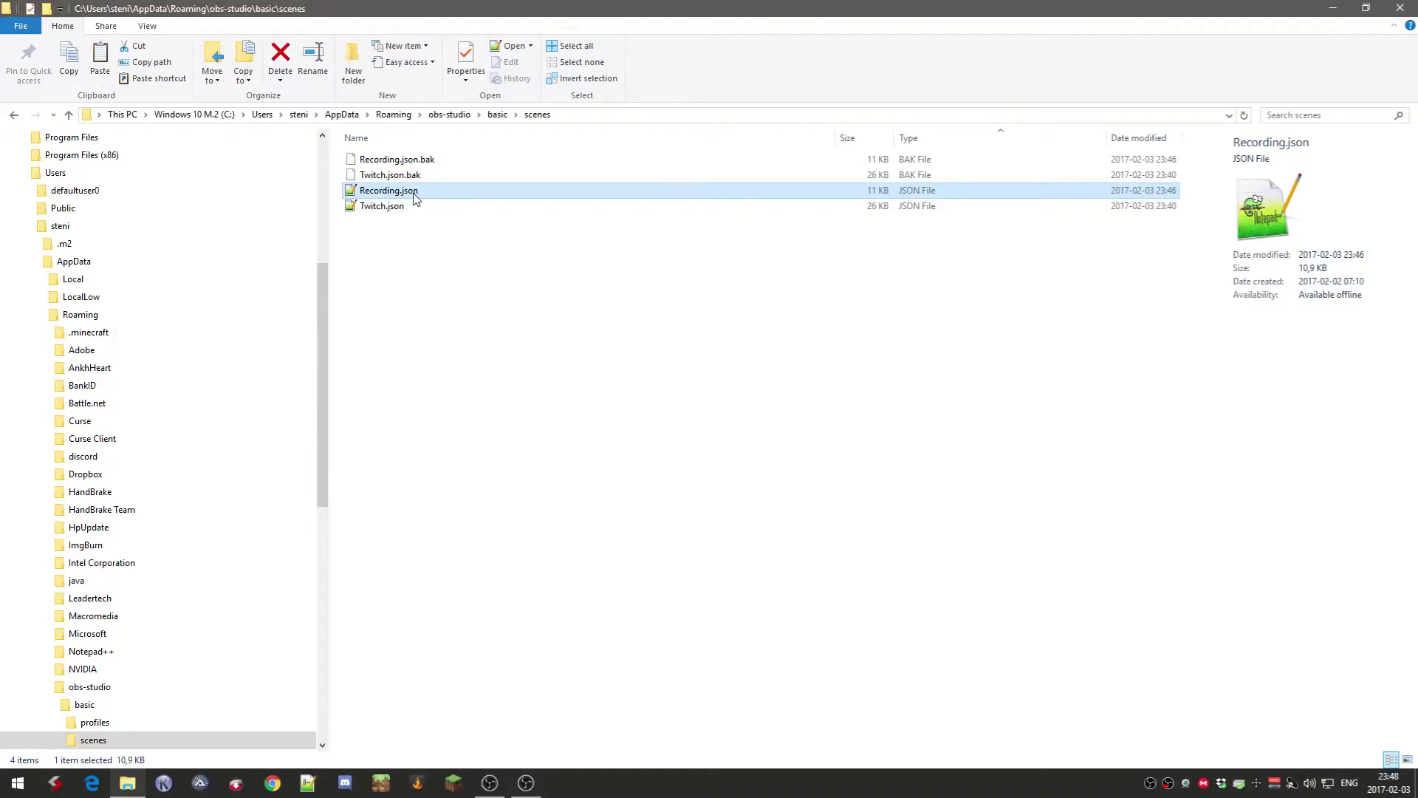
{"action": "left_click", "coordinate": [401, 211]}
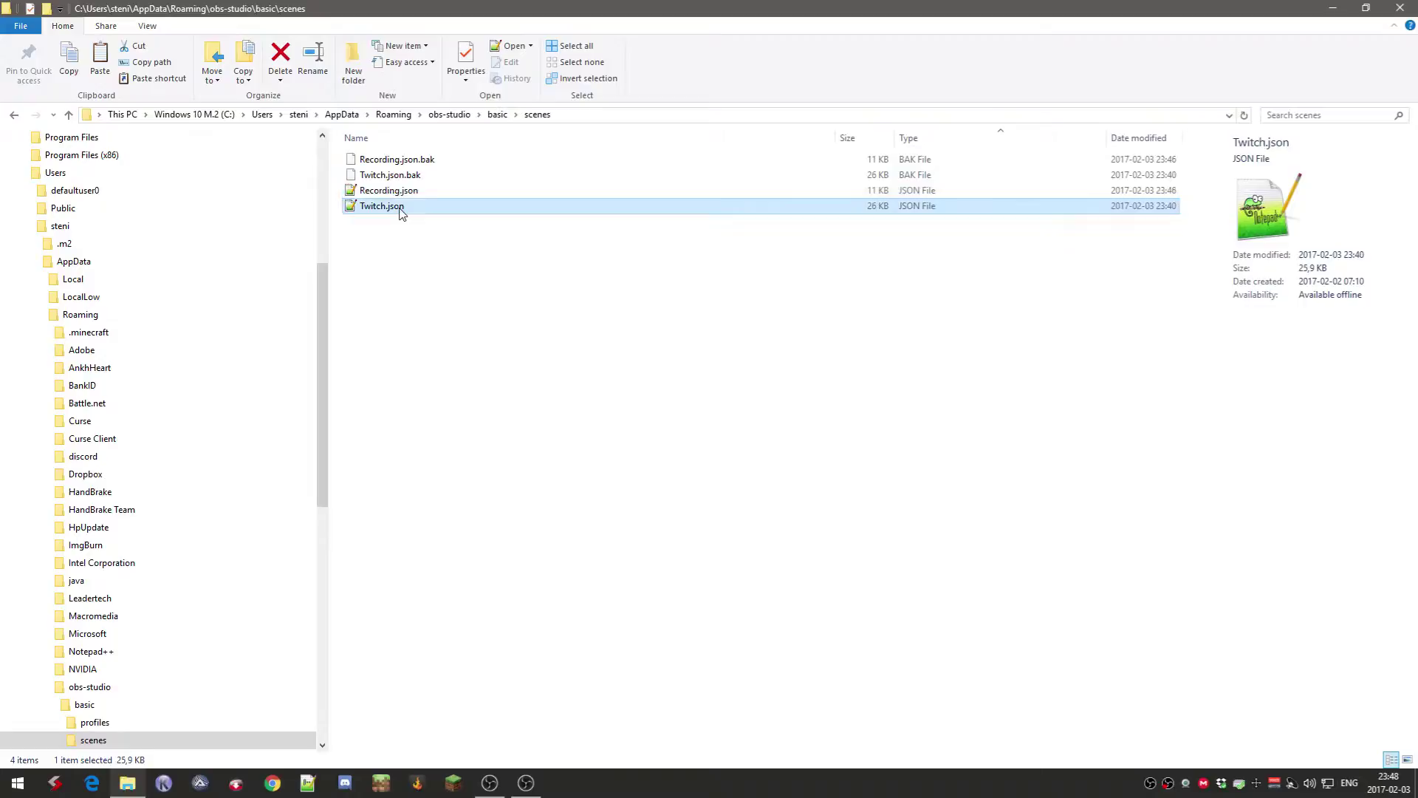
{"action": "left_click", "coordinate": [401, 212]}
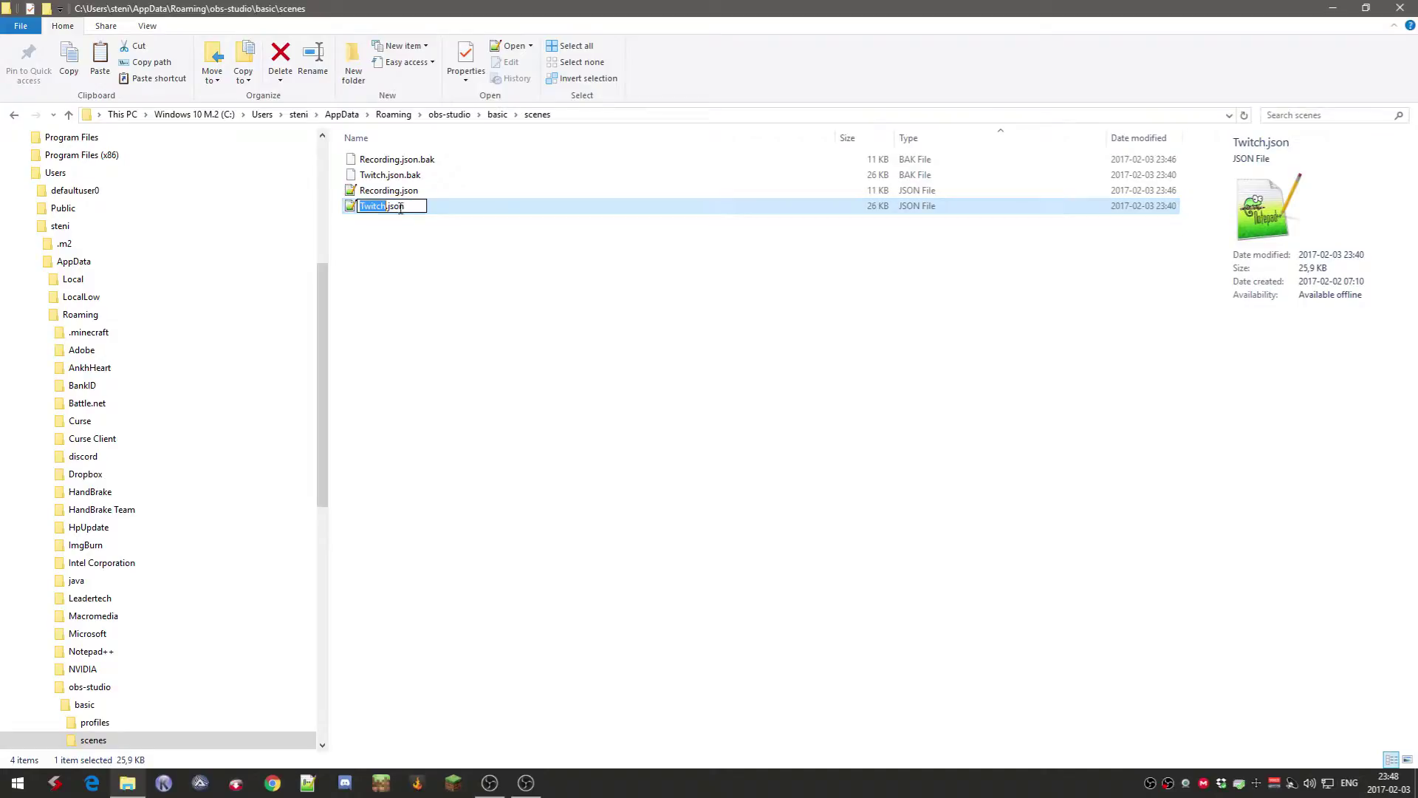
{"action": "double_click", "coordinate": [396, 211]}
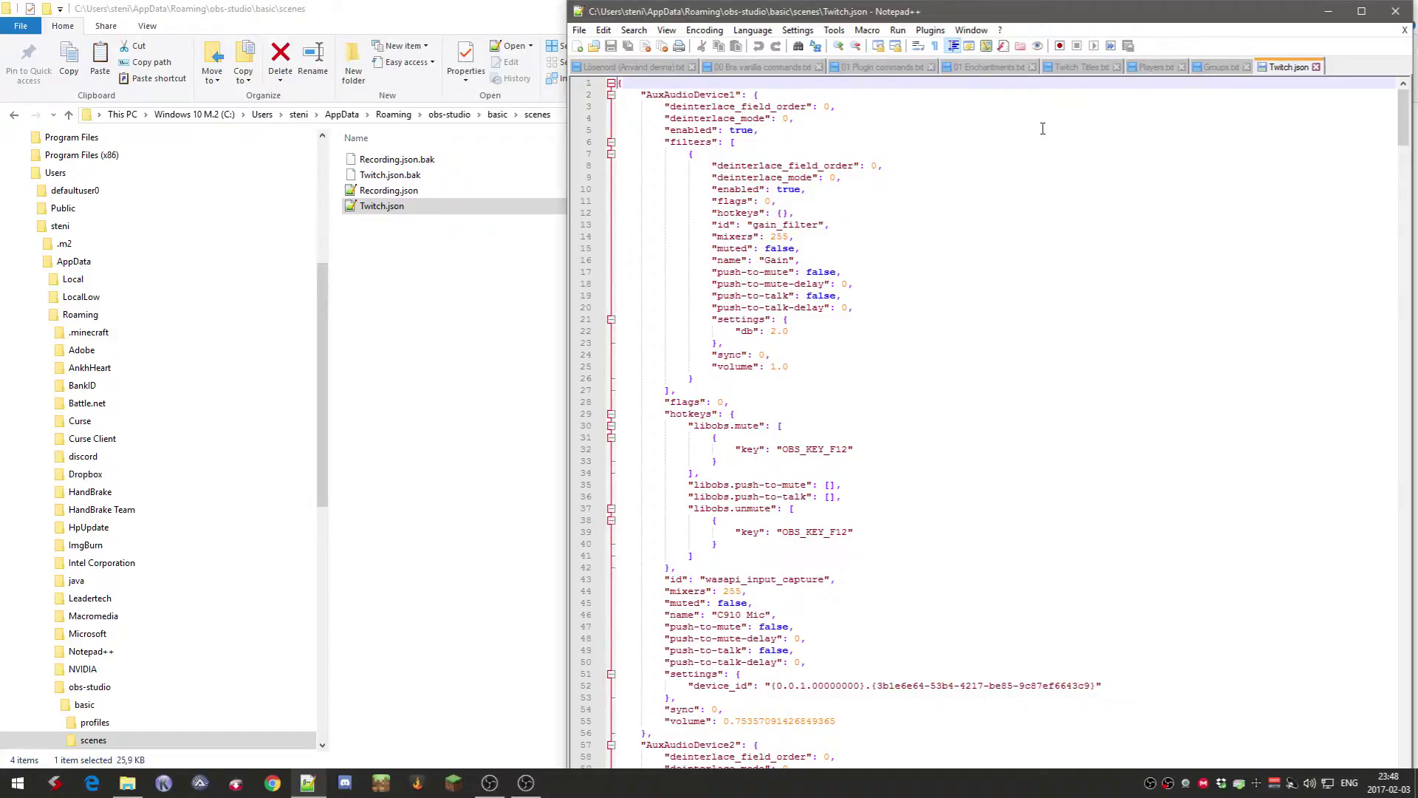
{"action": "left_click", "coordinate": [1394, 14]}
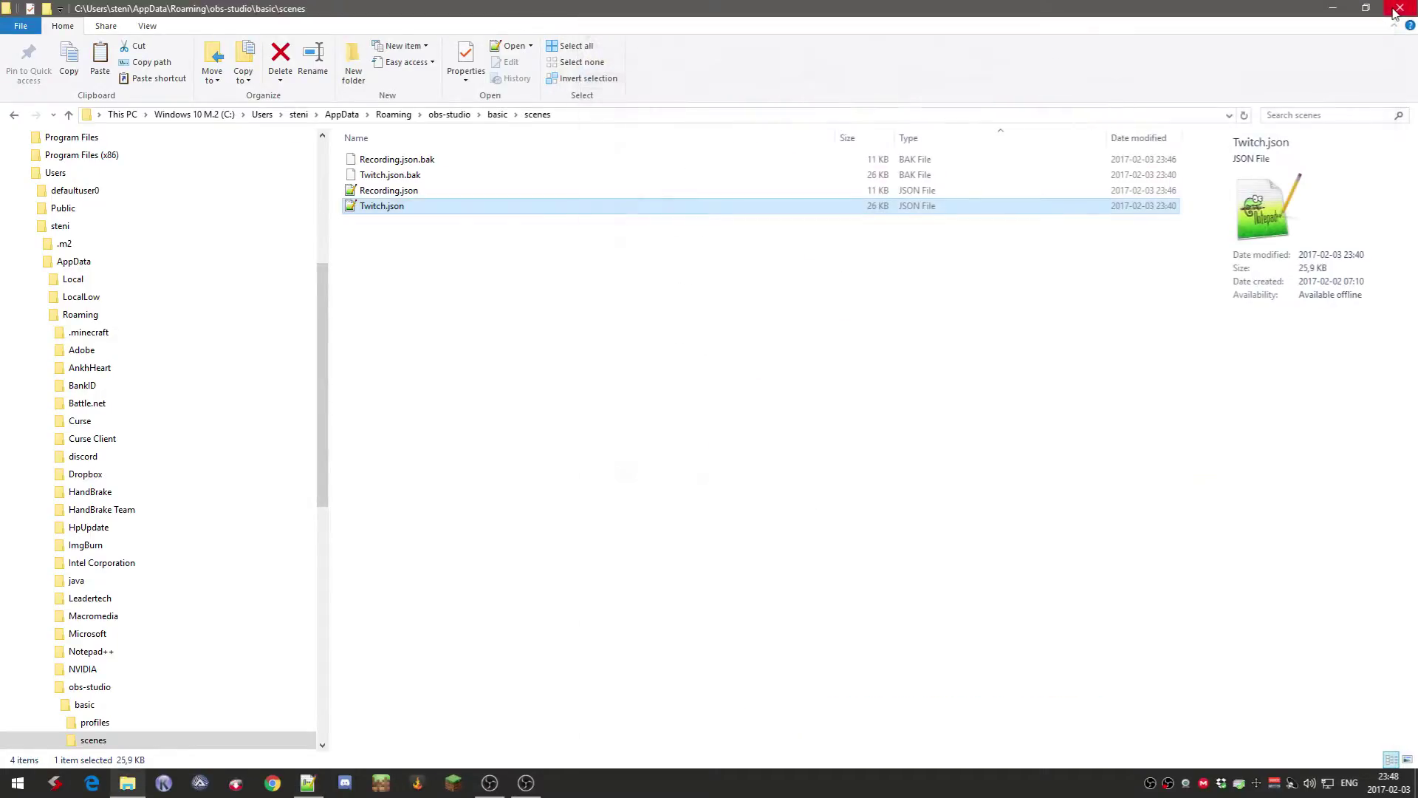
Step: Reopen Twitch.json in Notepad++, search for "name", and select "C910 Mic" on line 46
{"action": "right_click", "coordinate": [386, 212]}
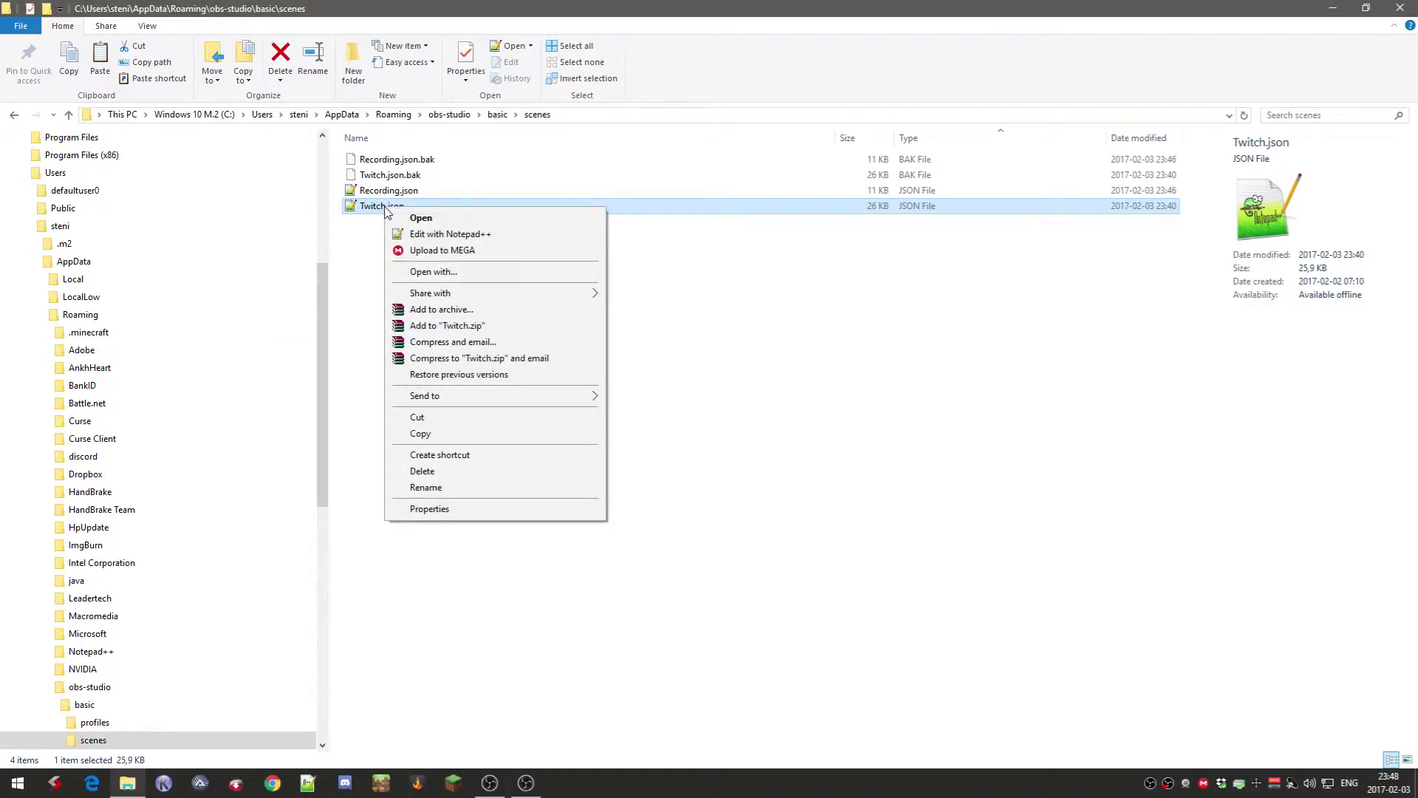
{"action": "left_click", "coordinate": [523, 237]}
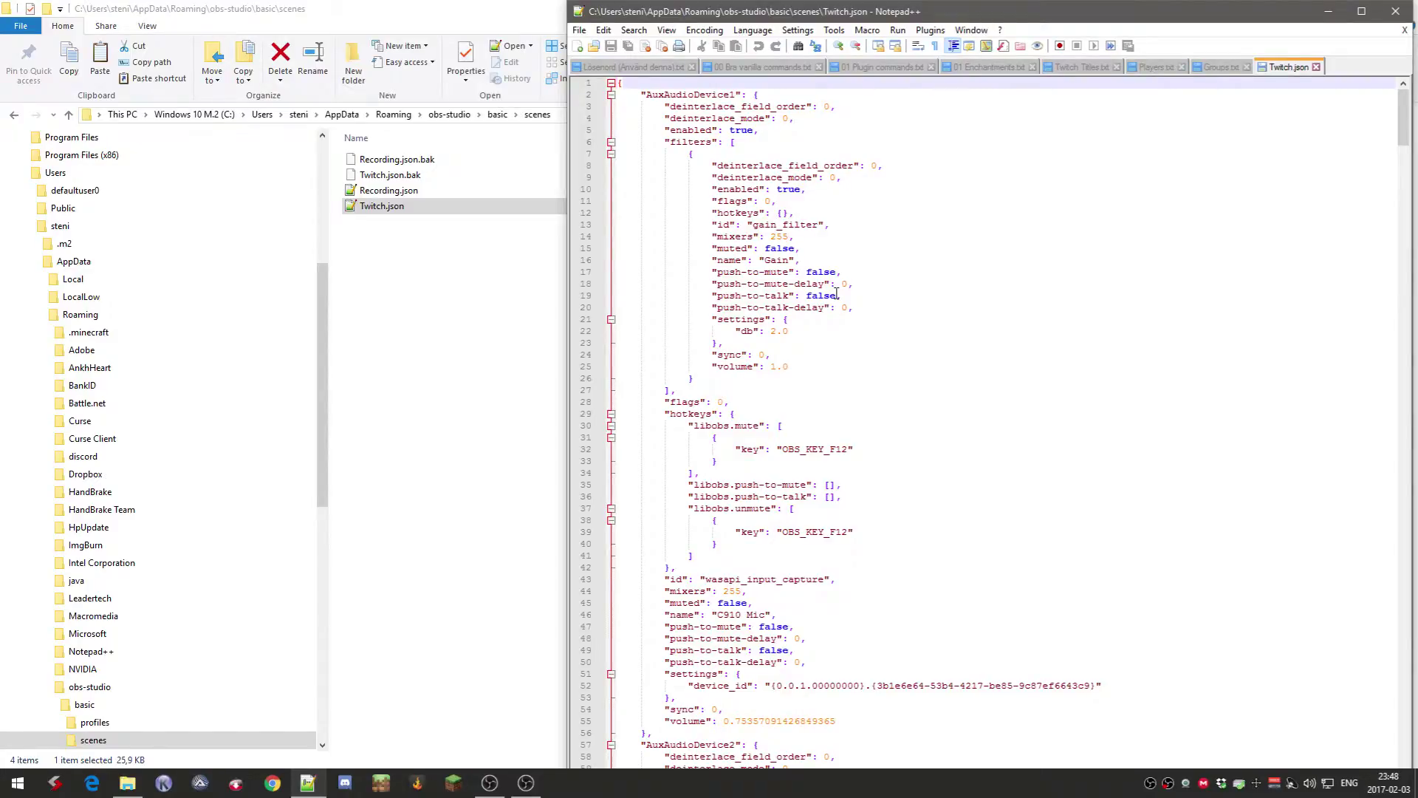
{"action": "key", "text": "ctrl+f"}
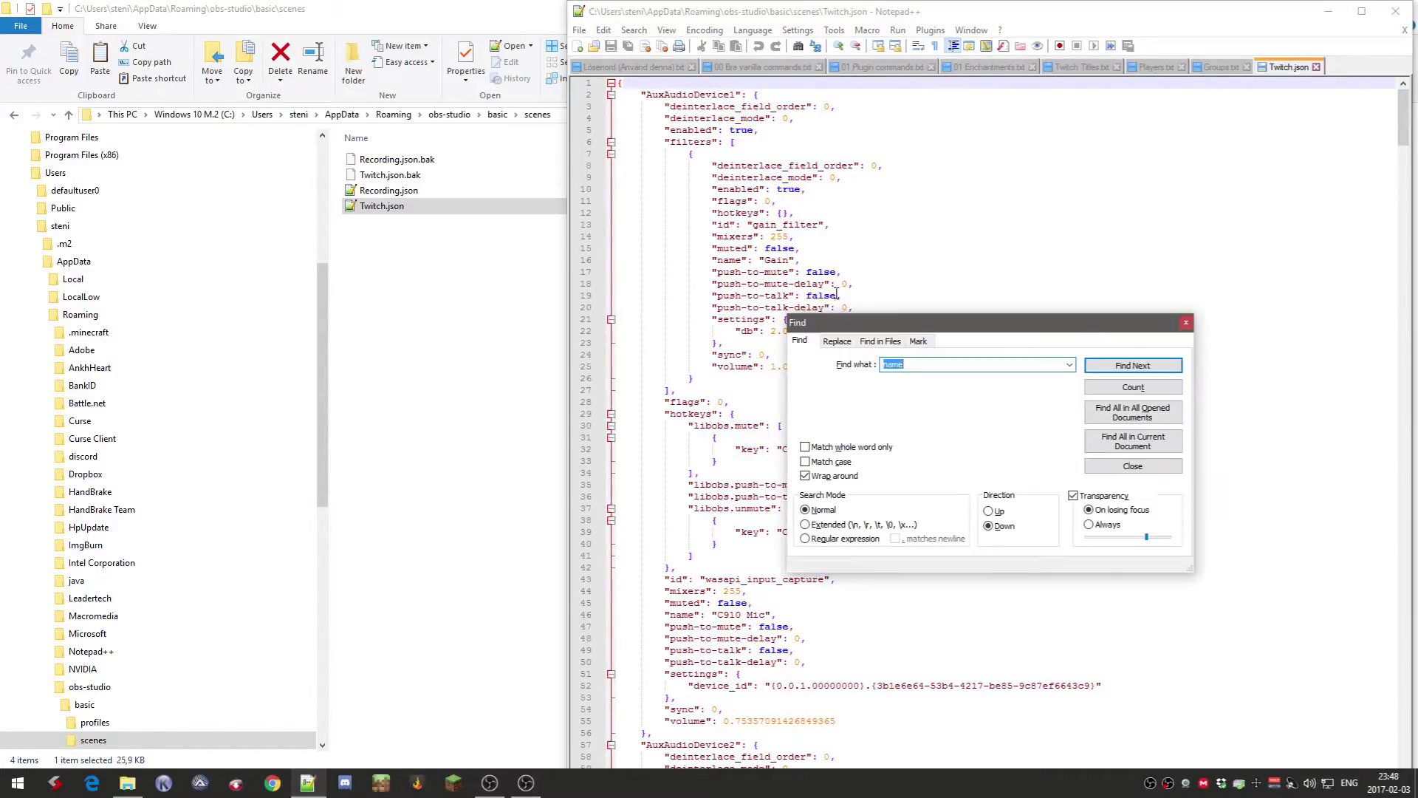
{"action": "type", "text": "n"}
{"action": "type", "text": "ame"}
{"action": "left_click", "coordinate": [1110, 370]}
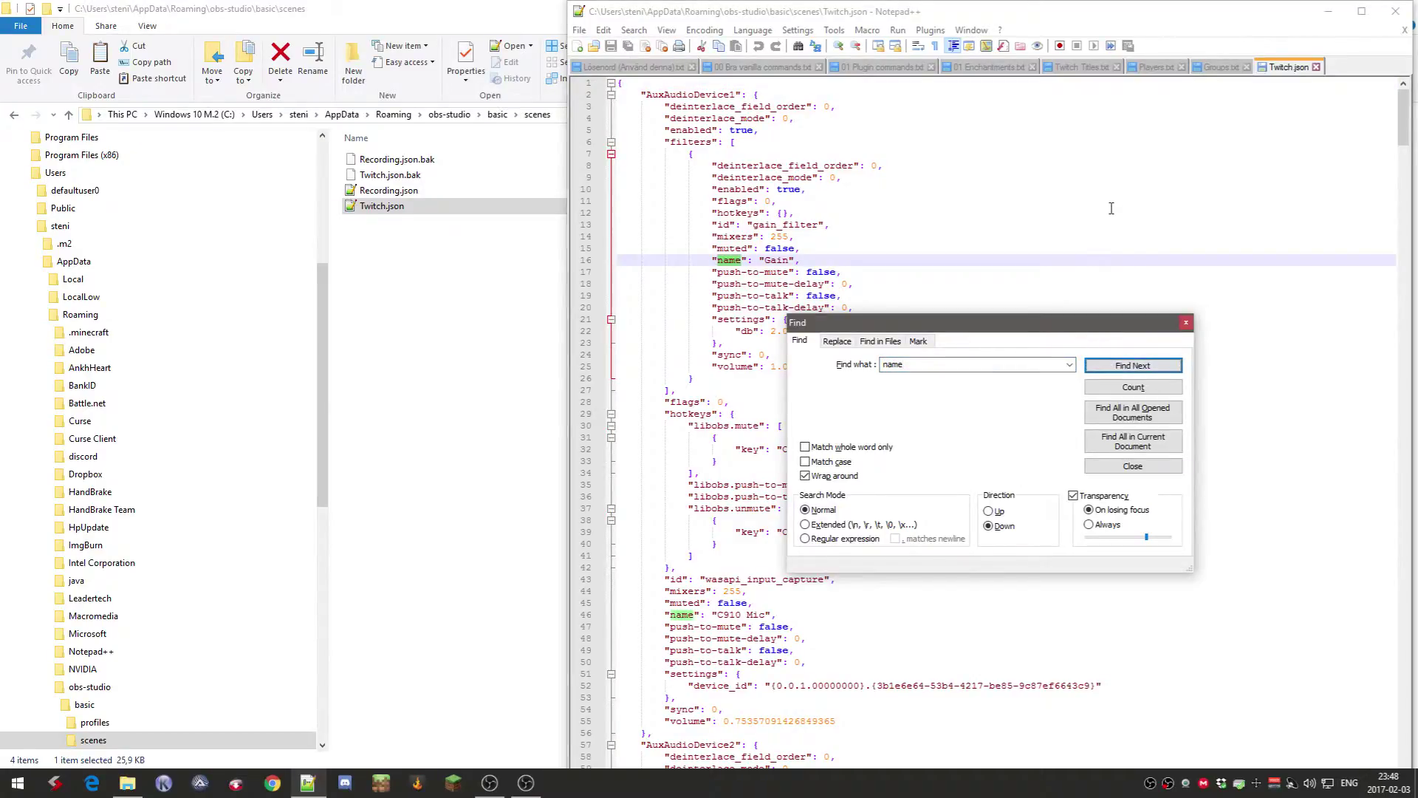
{"action": "left_click_drag", "start_coordinate": [1058, 333], "coordinate": [397, 263]}
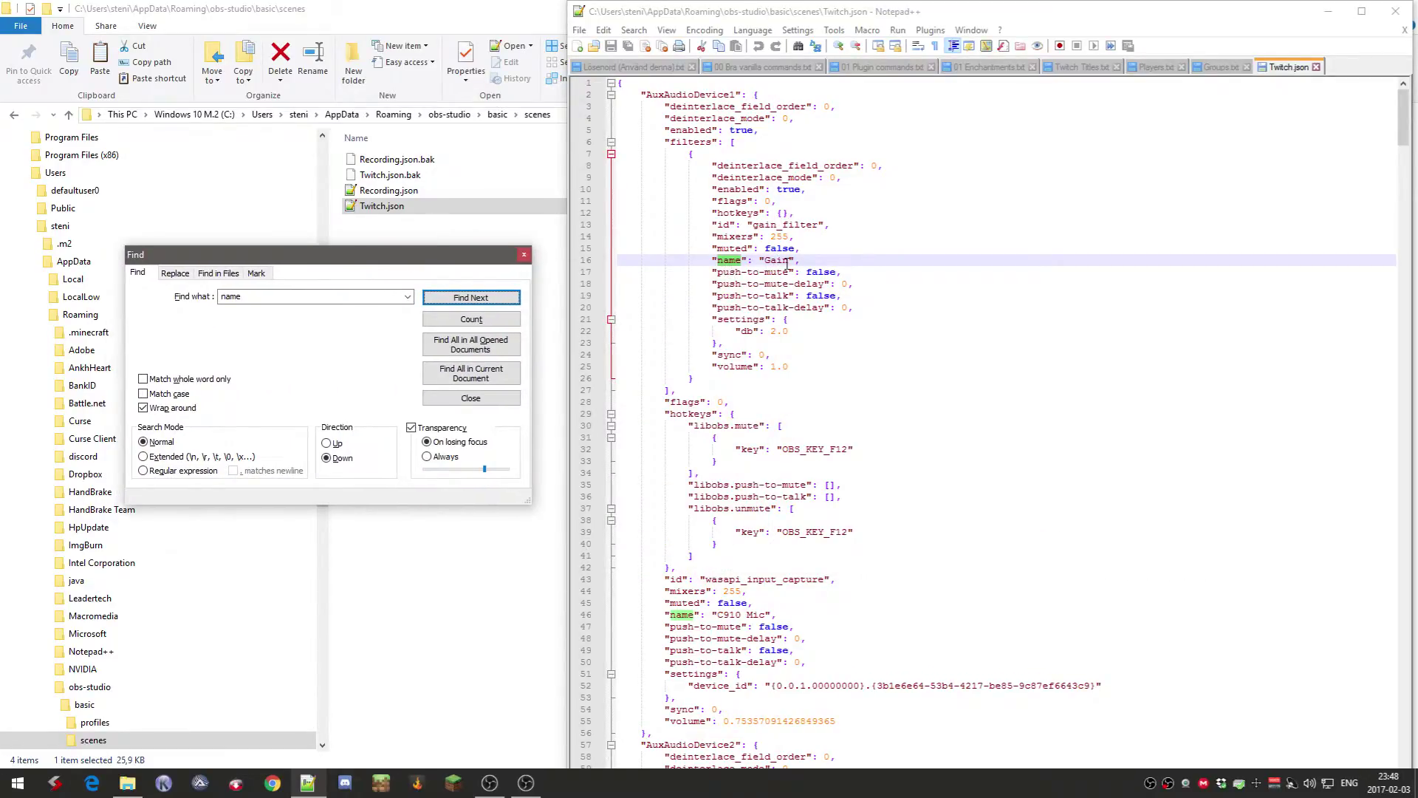
{"action": "left_click", "coordinate": [493, 304]}
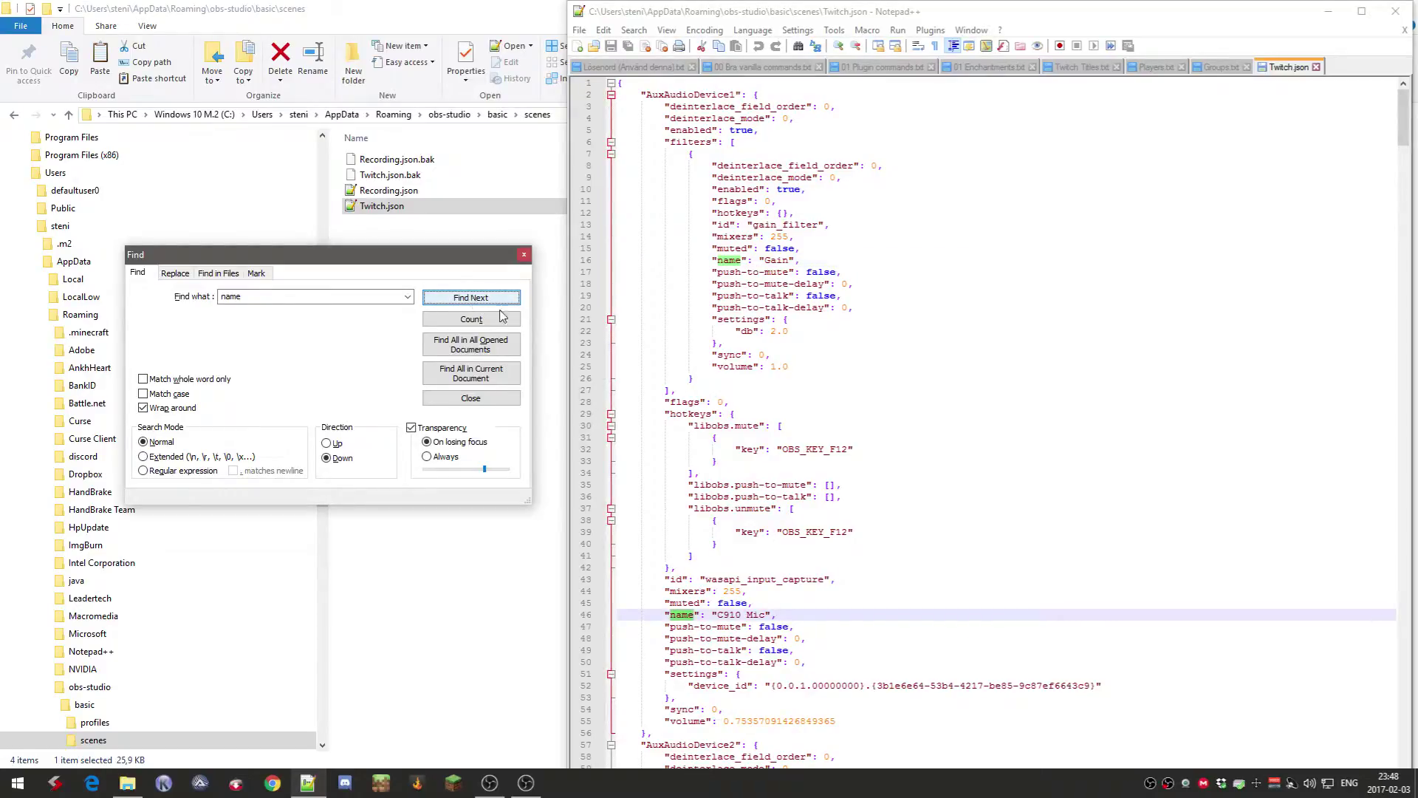
{"action": "scroll", "coordinate": [779, 617], "scroll_direction": "down", "scroll_amount": 3}
{"action": "scroll", "coordinate": [779, 617], "scroll_direction": "down", "scroll_amount": 4}
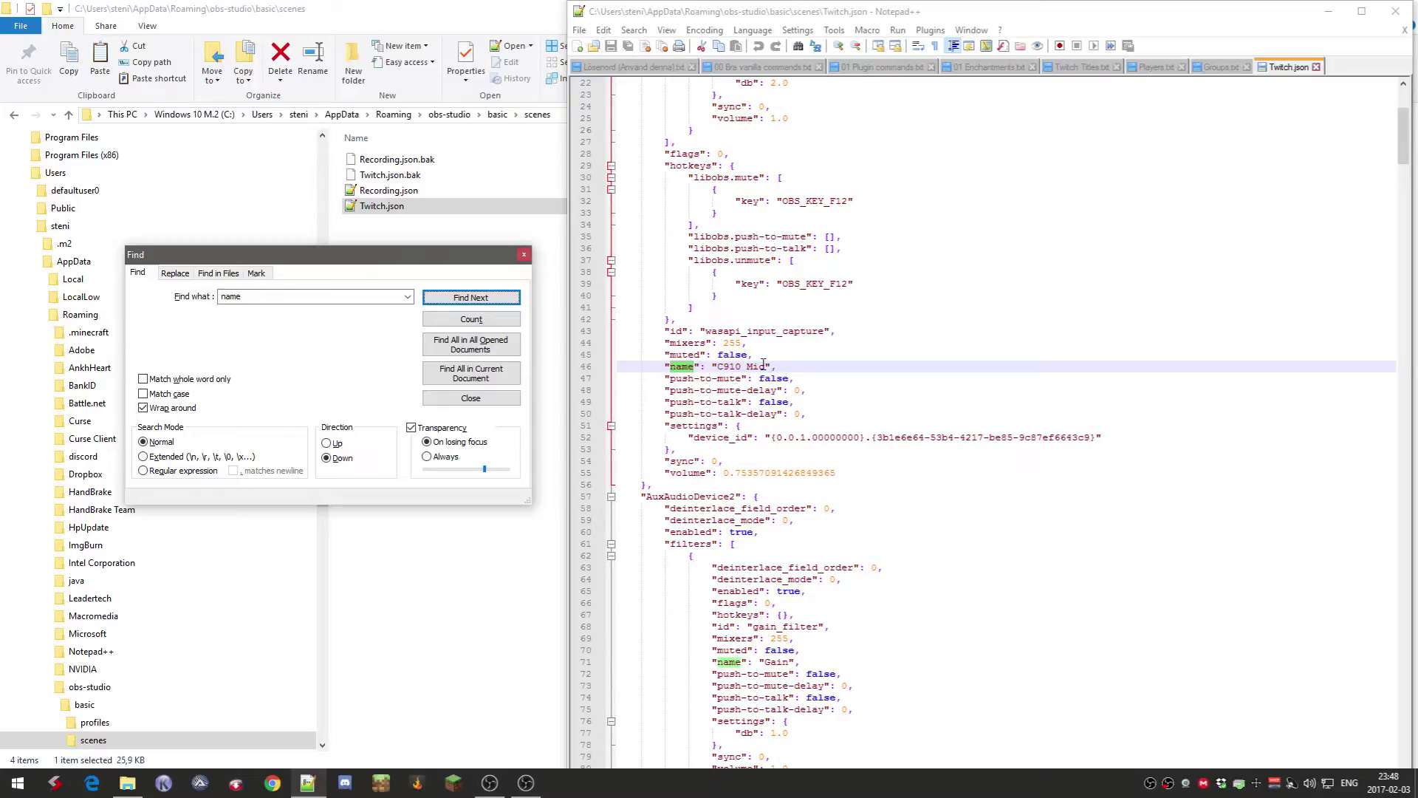
{"action": "left_click_drag", "start_coordinate": [766, 366], "coordinate": [719, 368]}
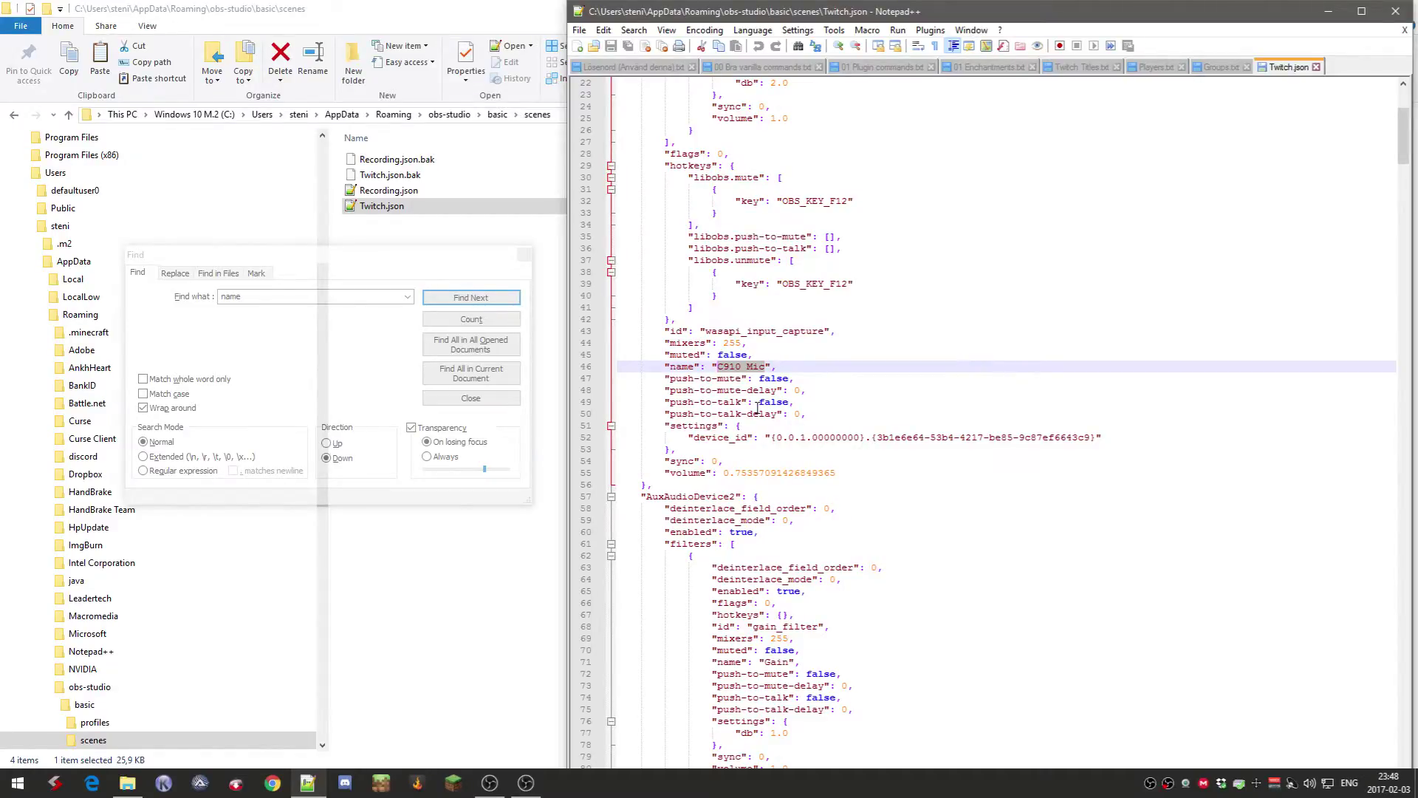
Step: Advance the "name" search past the Gain filter and select "Discord" on line 93
{"action": "left_click", "coordinate": [797, 369]}
{"action": "left_click", "coordinate": [453, 301]}
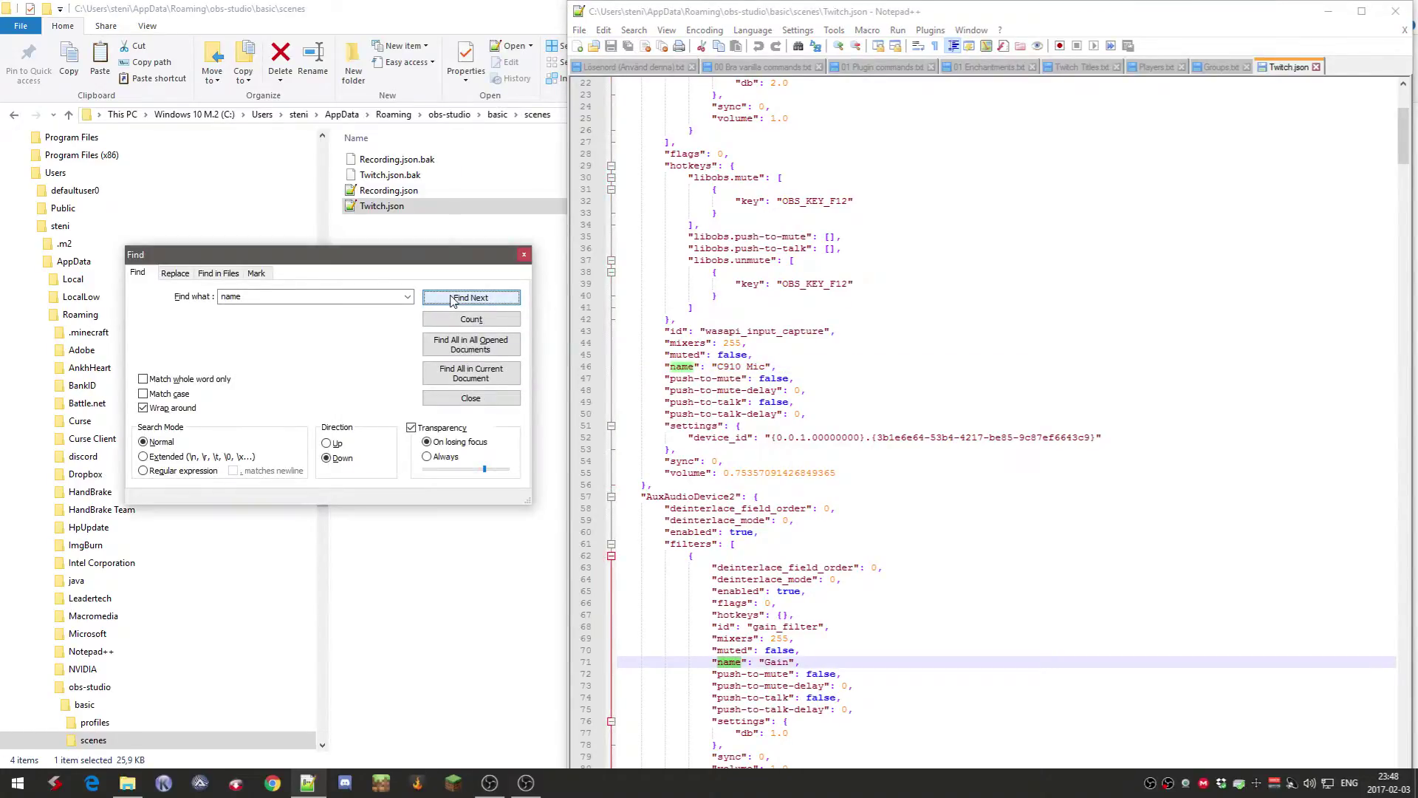
{"action": "scroll", "coordinate": [881, 533], "scroll_direction": "down", "scroll_amount": 4}
{"action": "scroll", "coordinate": [881, 532], "scroll_direction": "down", "scroll_amount": 3}
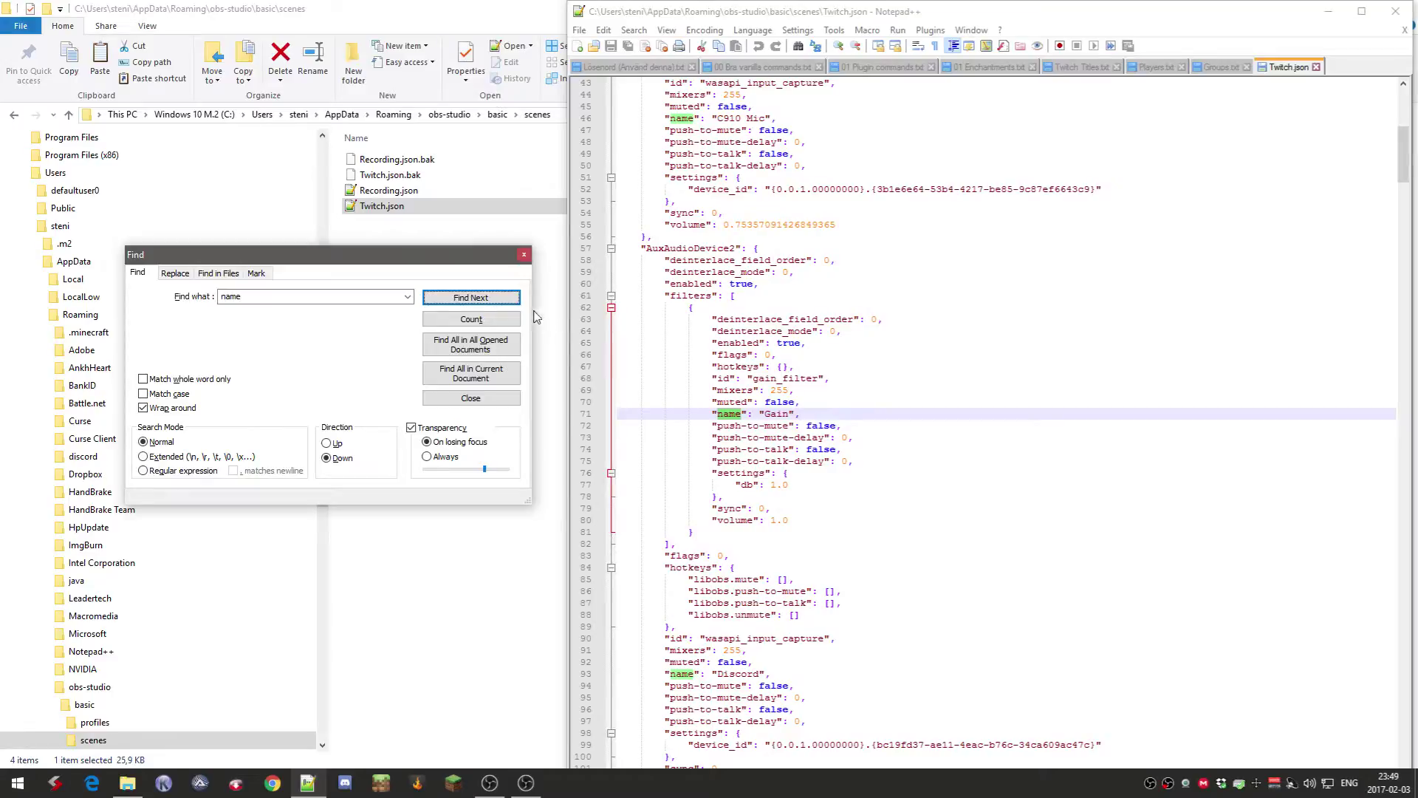
{"action": "left_click", "coordinate": [497, 303]}
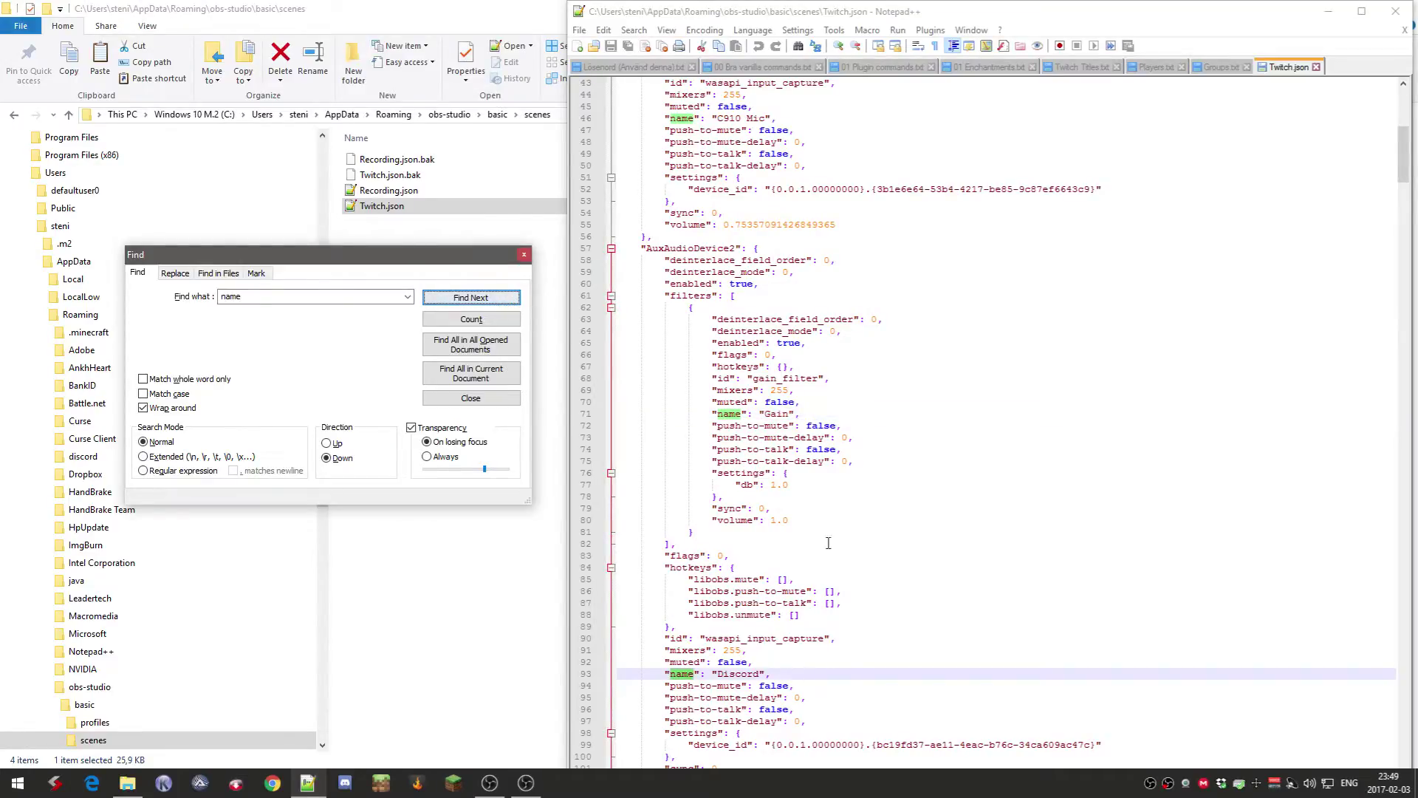
{"action": "scroll", "coordinate": [914, 614], "scroll_direction": "down", "scroll_amount": 3}
{"action": "scroll", "coordinate": [914, 614], "scroll_direction": "down", "scroll_amount": 2}
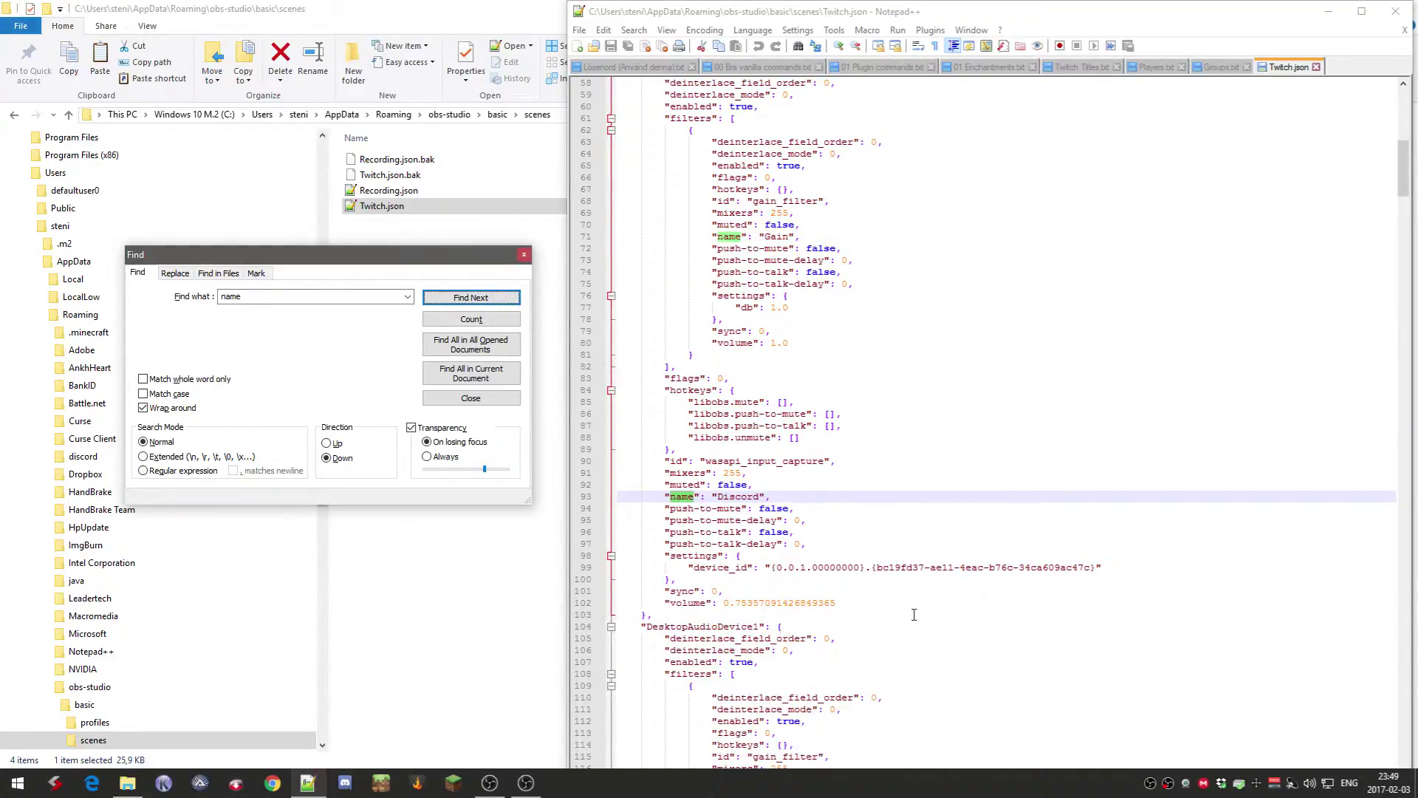
{"action": "left_click", "coordinate": [763, 495]}
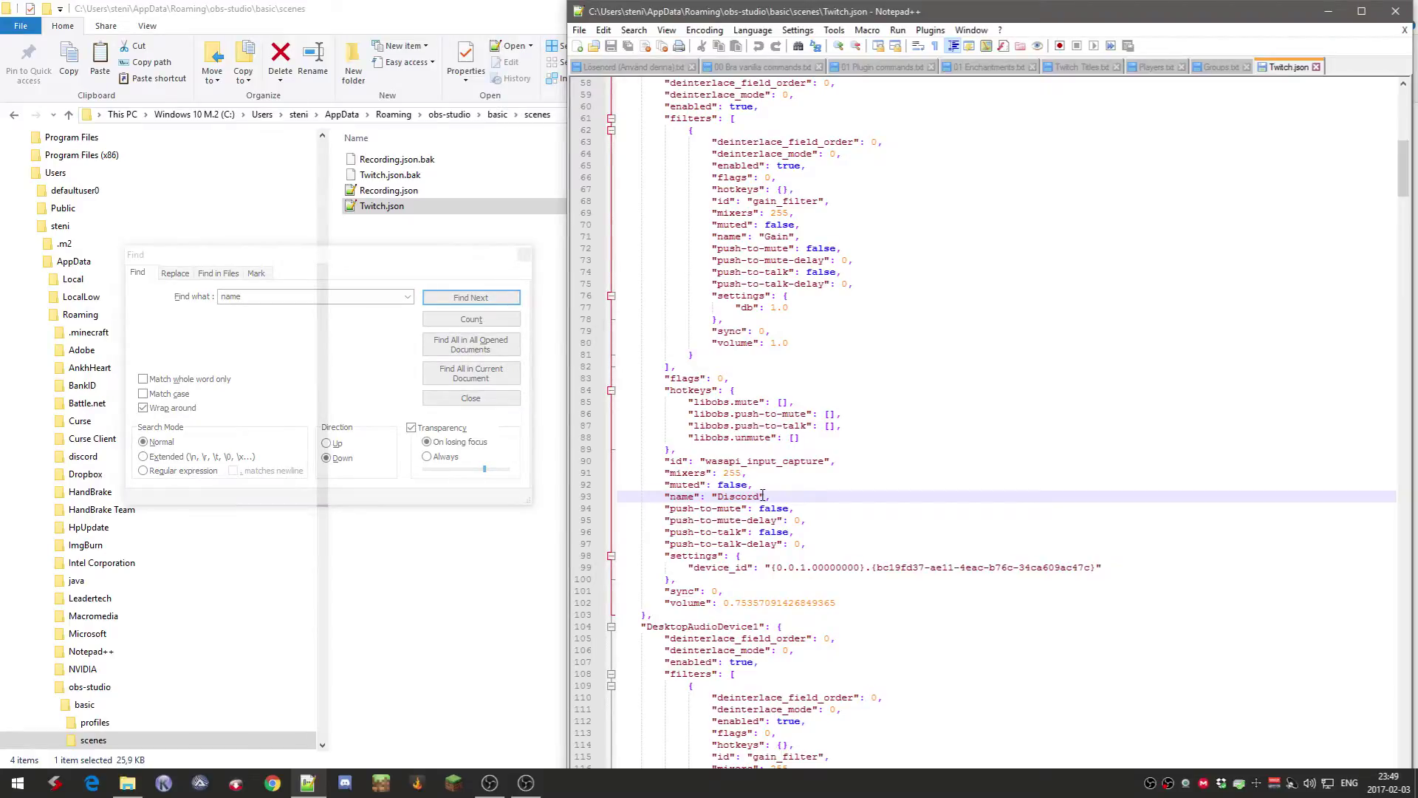
{"action": "left_click_drag", "start_coordinate": [763, 495], "coordinate": [716, 496]}
{"action": "left_click", "coordinate": [488, 304]}
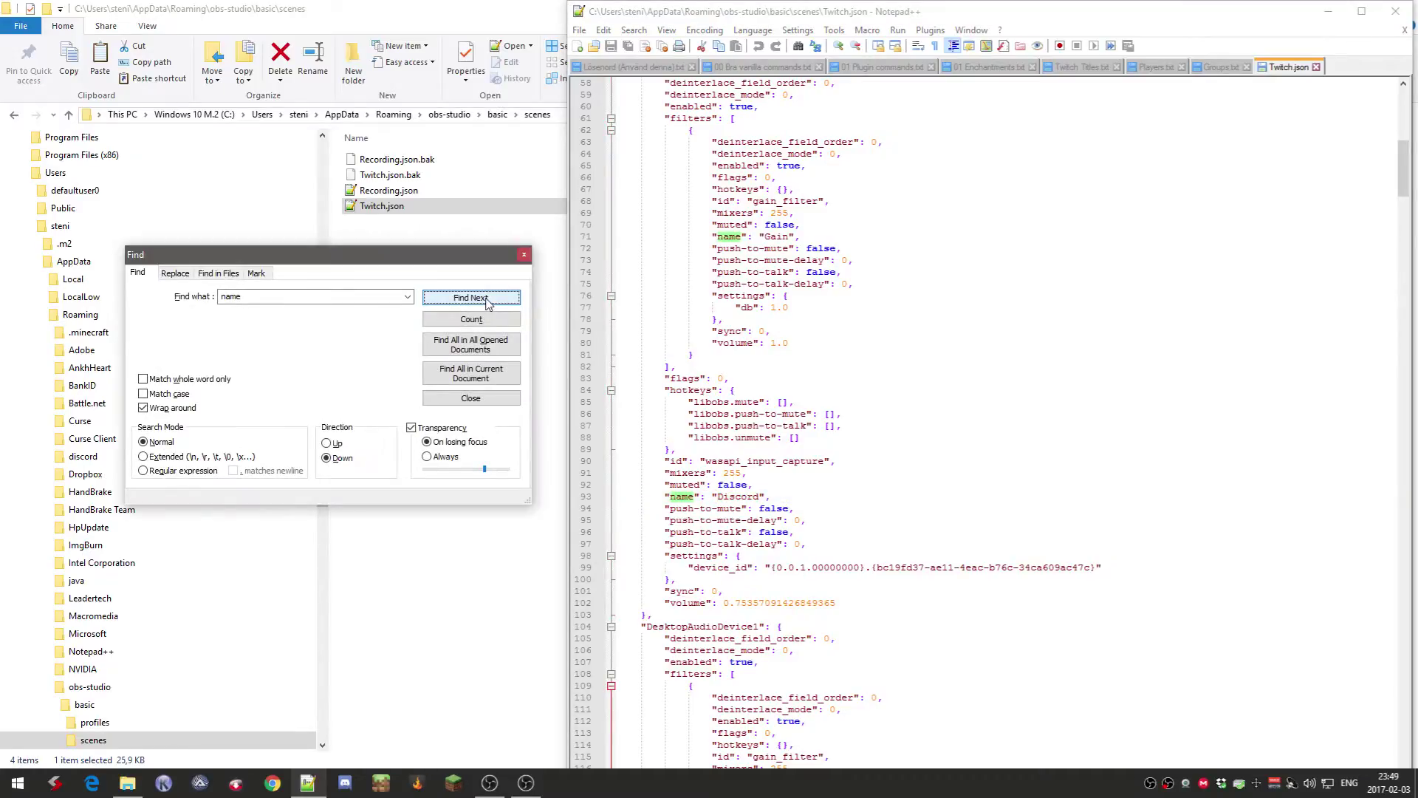
Step: Find and select the "Game Audio" and "Spotify" channel names
{"action": "left_click", "coordinate": [487, 305]}
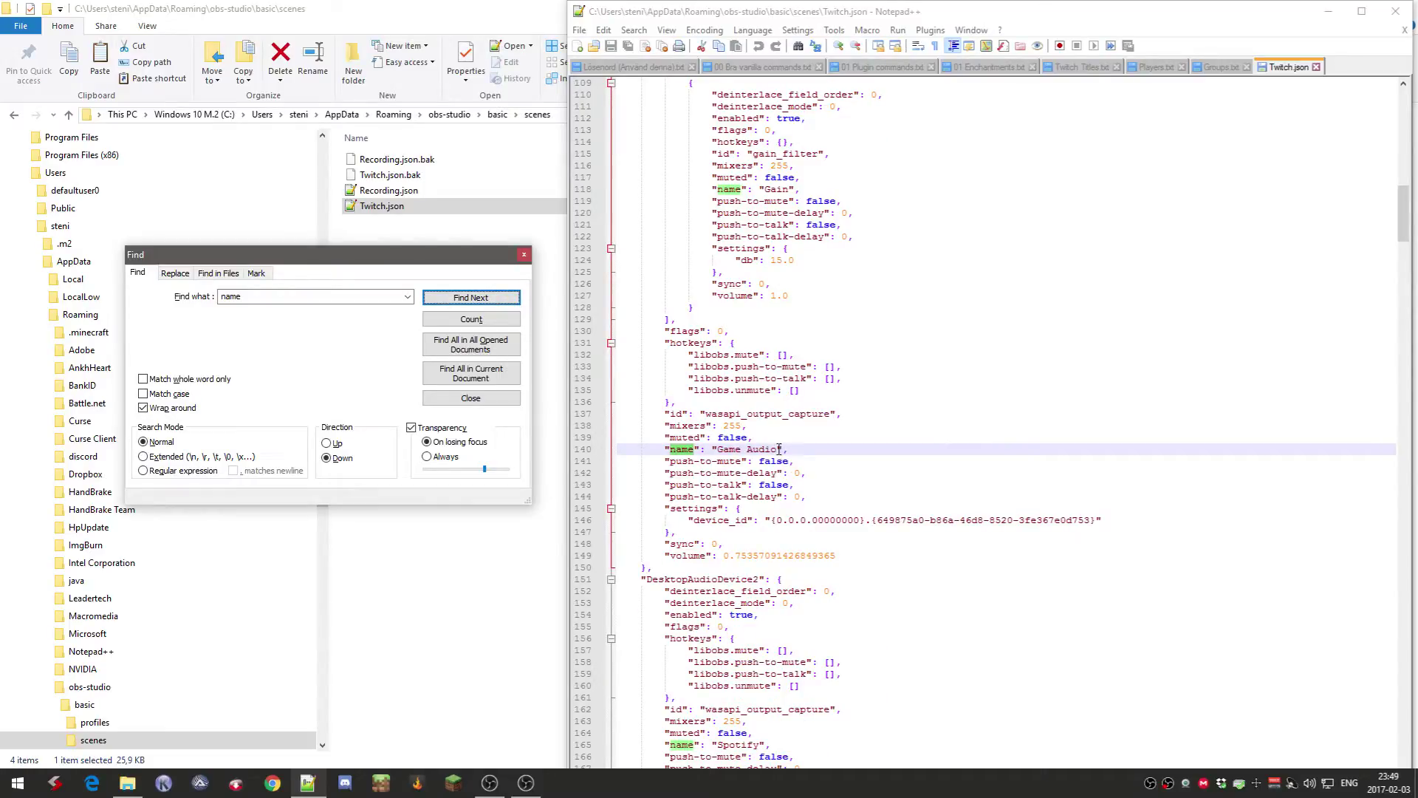
{"action": "left_click_drag", "start_coordinate": [780, 450], "coordinate": [718, 451]}
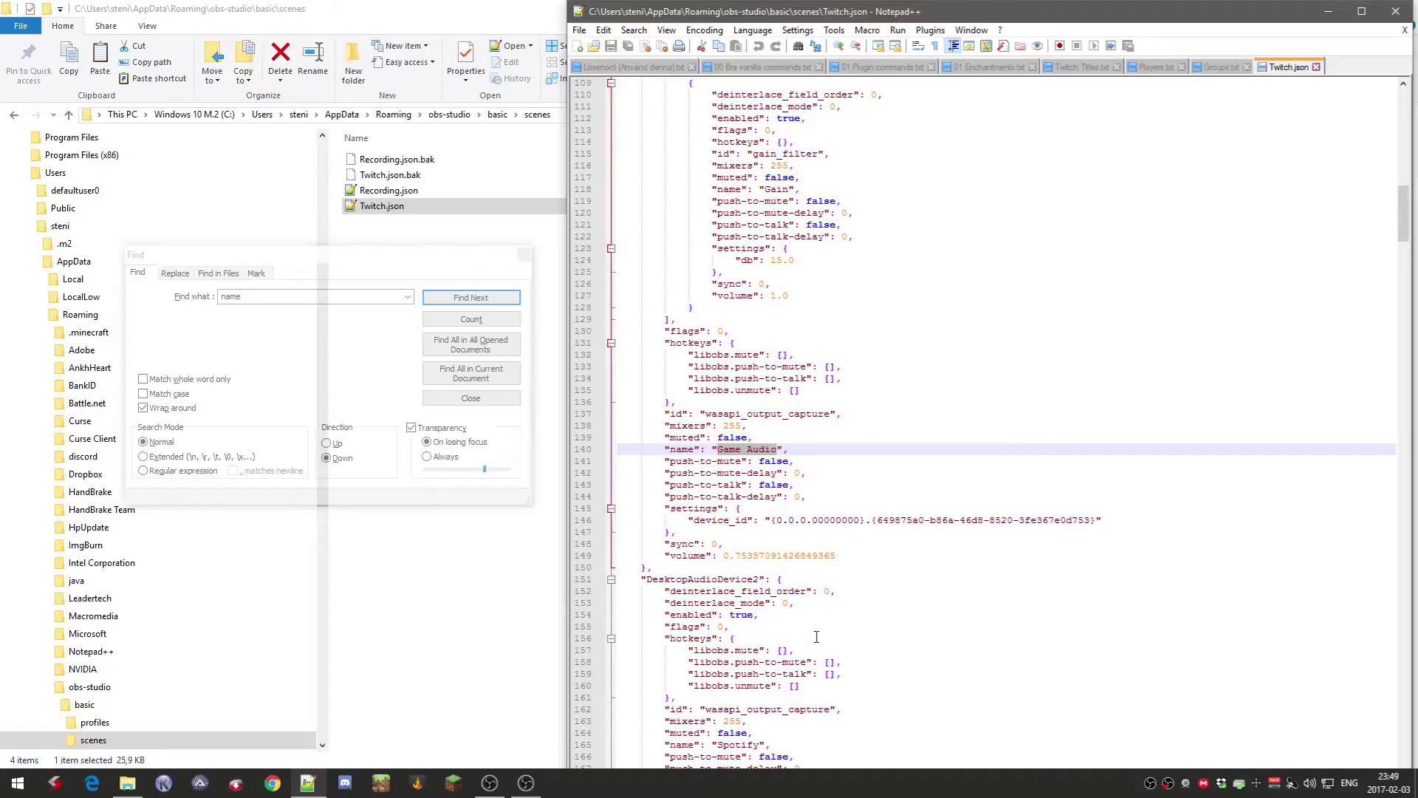
{"action": "left_click", "coordinate": [483, 302]}
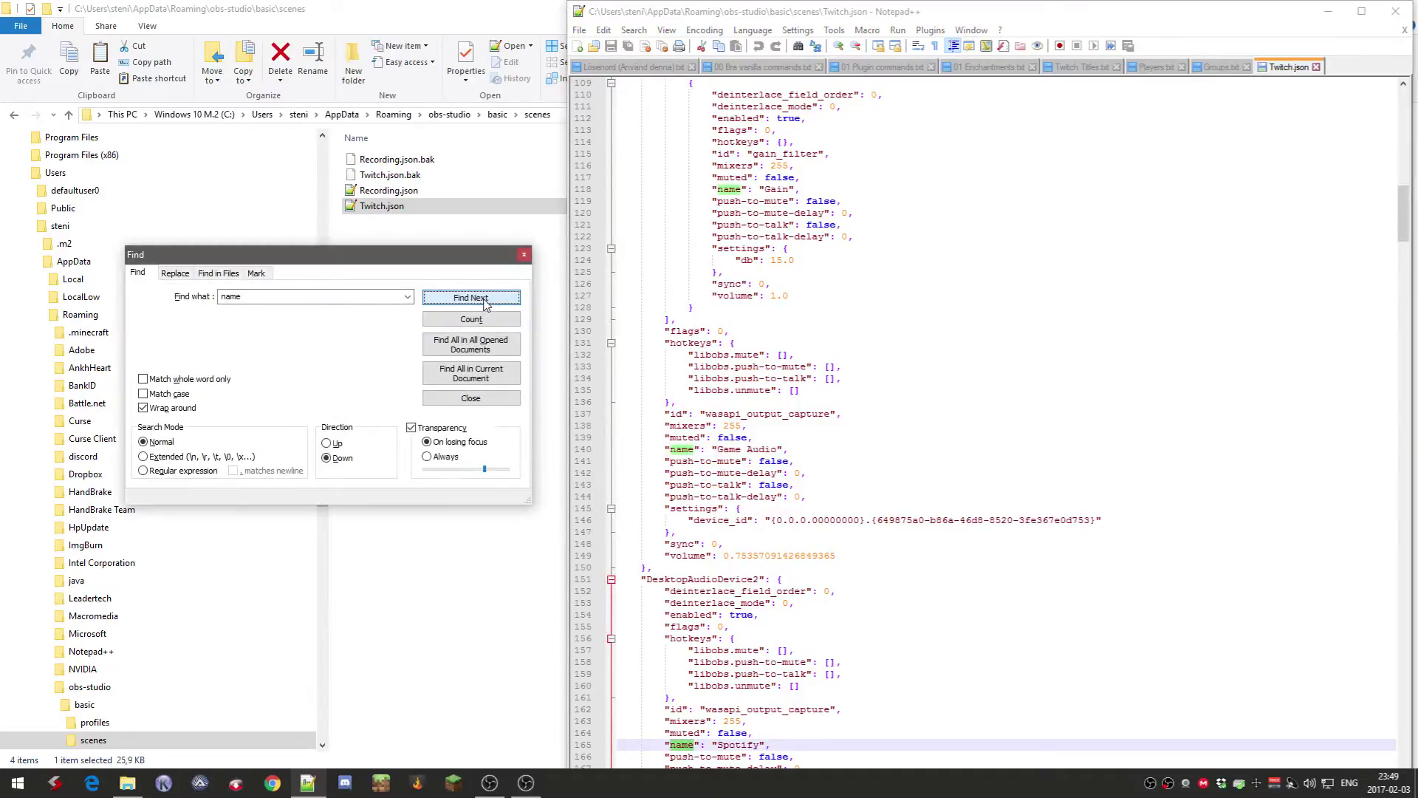
{"action": "scroll", "coordinate": [914, 599], "scroll_direction": "down", "scroll_amount": 7}
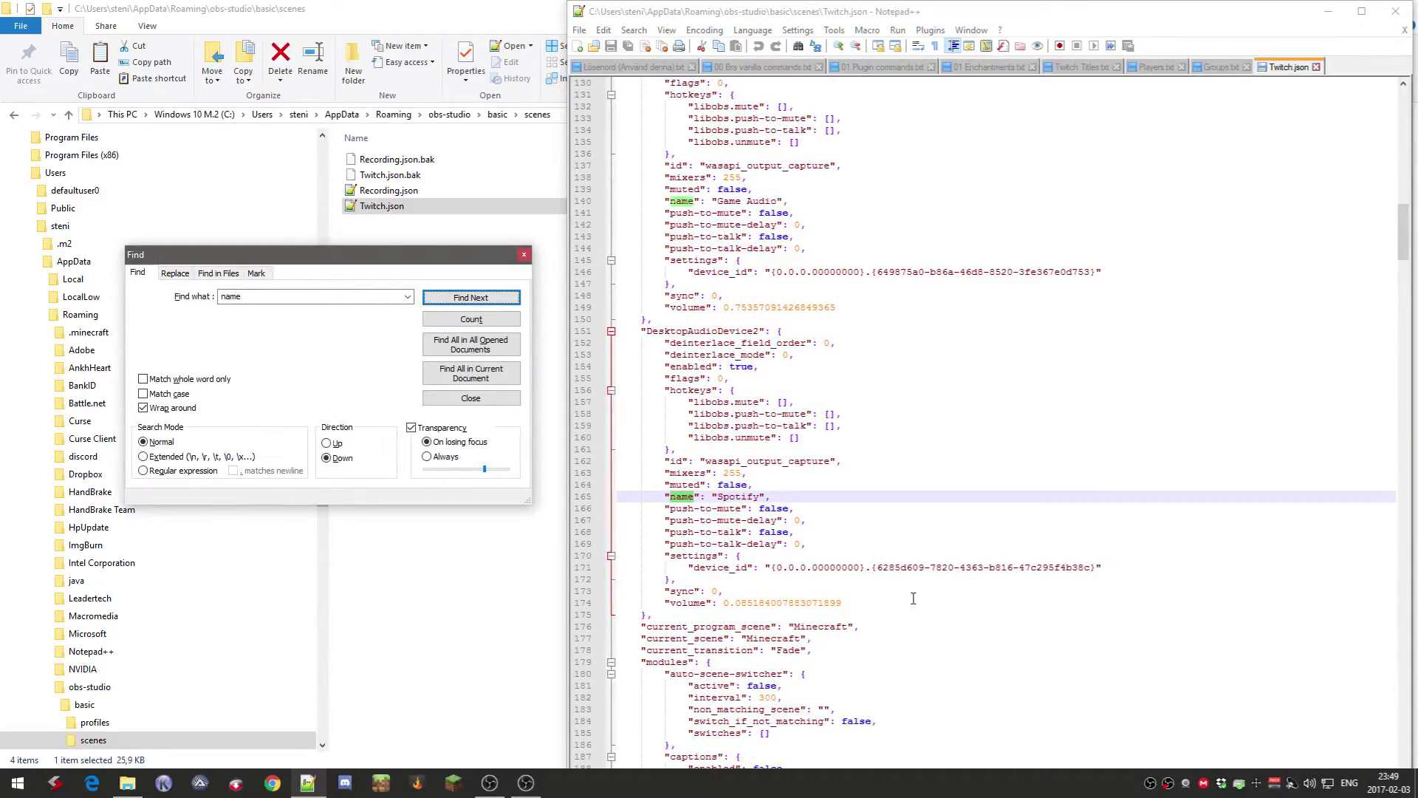
{"action": "left_click_drag", "start_coordinate": [715, 496], "coordinate": [762, 496]}
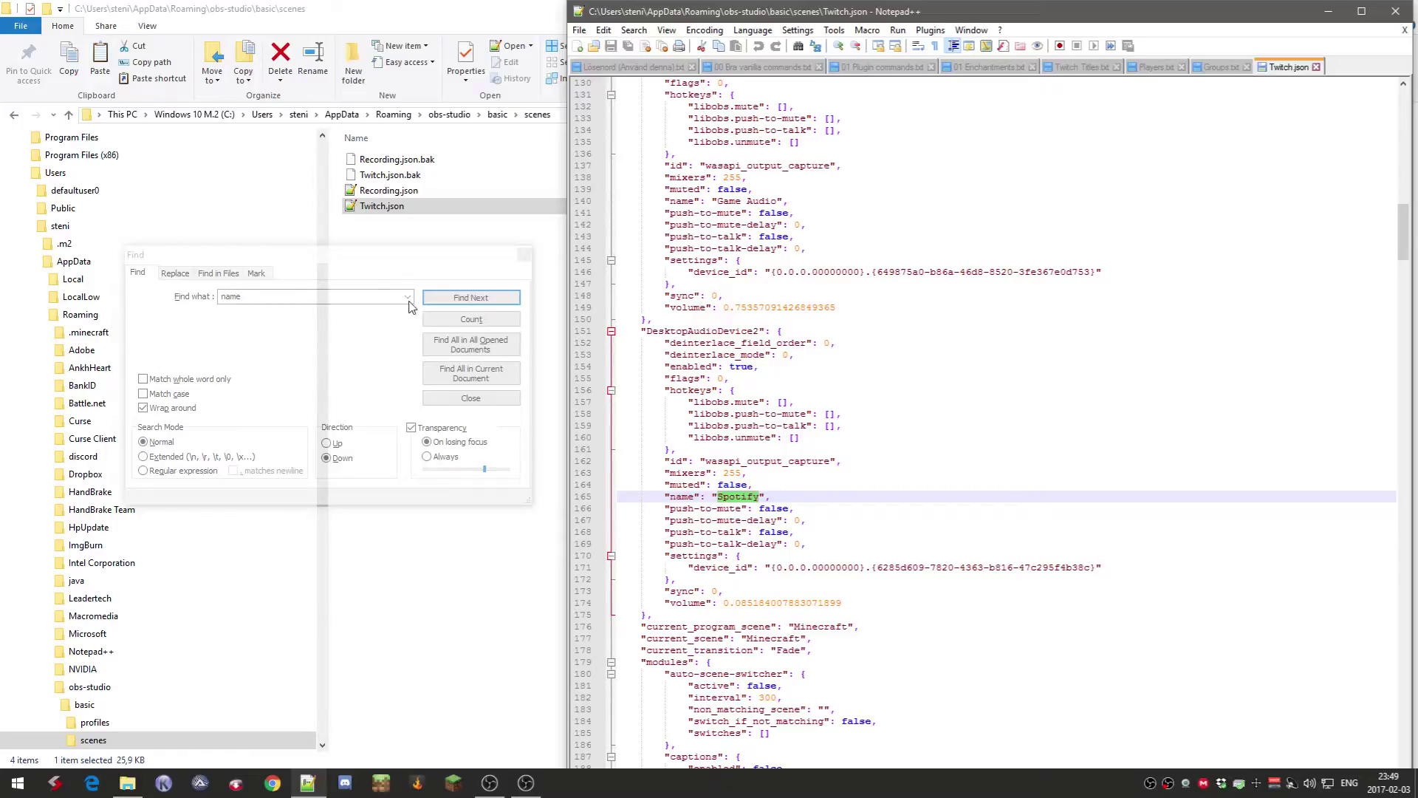
Step: Finish the "name" search, then close Find, the Twitch.json tab and Notepad++
{"action": "left_click", "coordinate": [455, 298]}
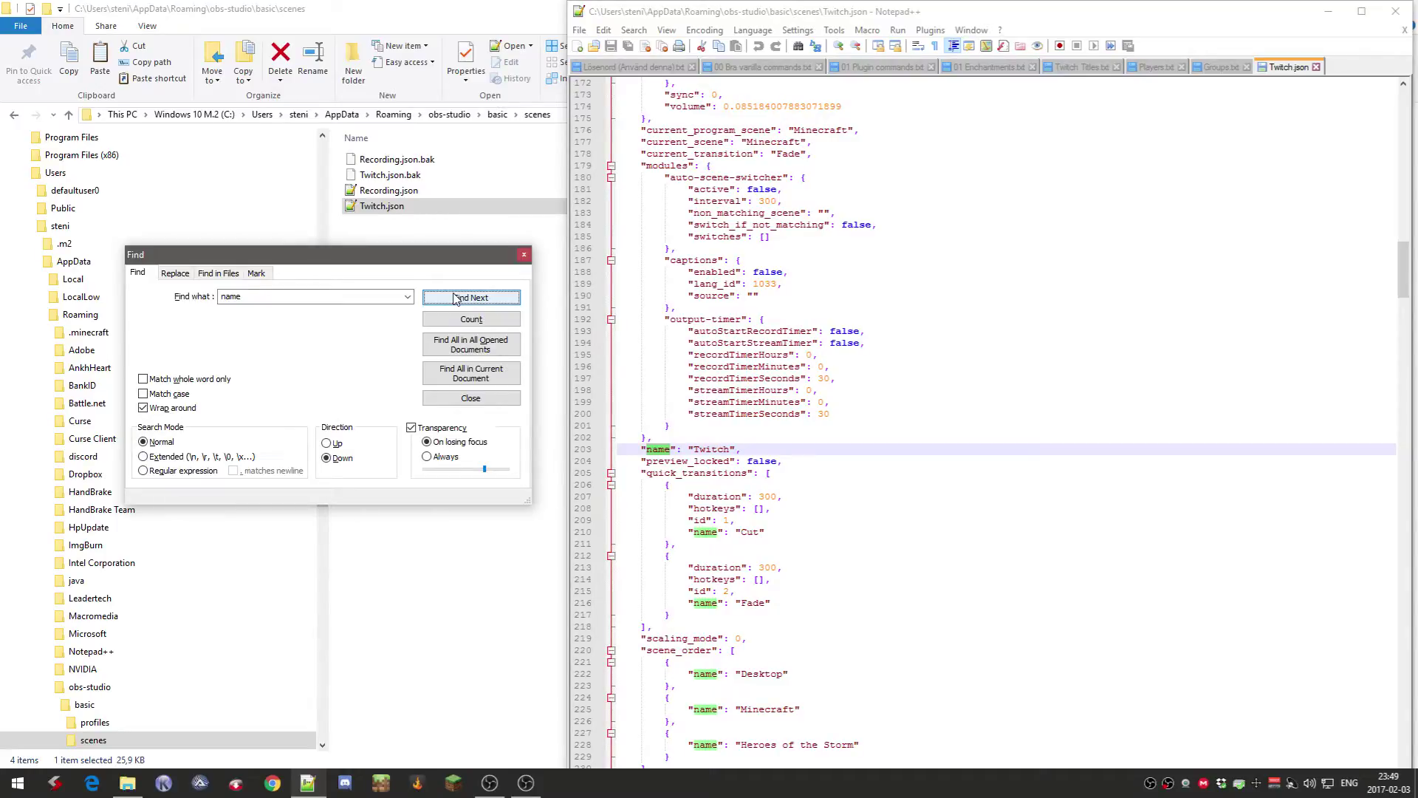
{"action": "left_click", "coordinate": [489, 399]}
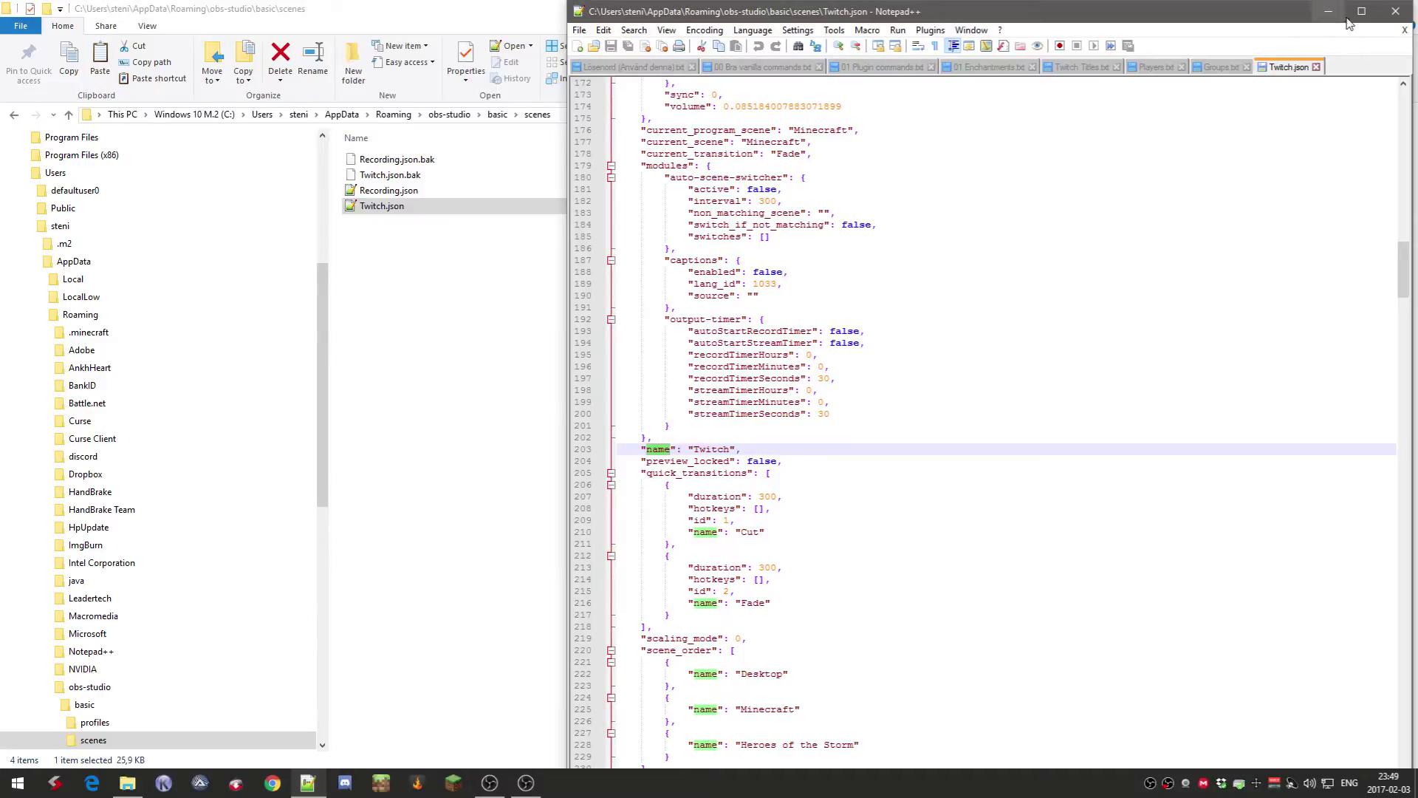
{"action": "left_click", "coordinate": [1317, 67]}
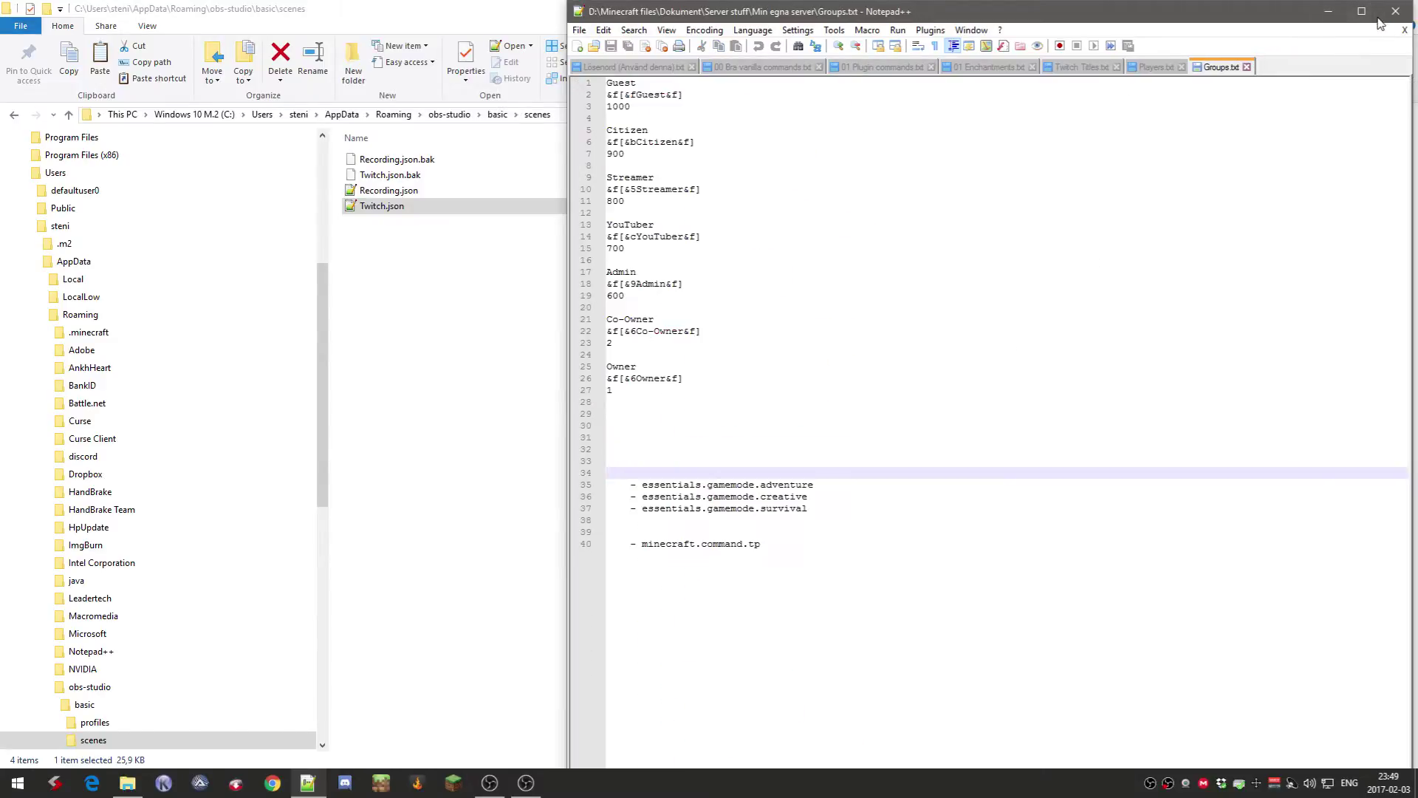
{"action": "left_click", "coordinate": [1395, 11]}
{"action": "left_click", "coordinate": [1395, 11]}
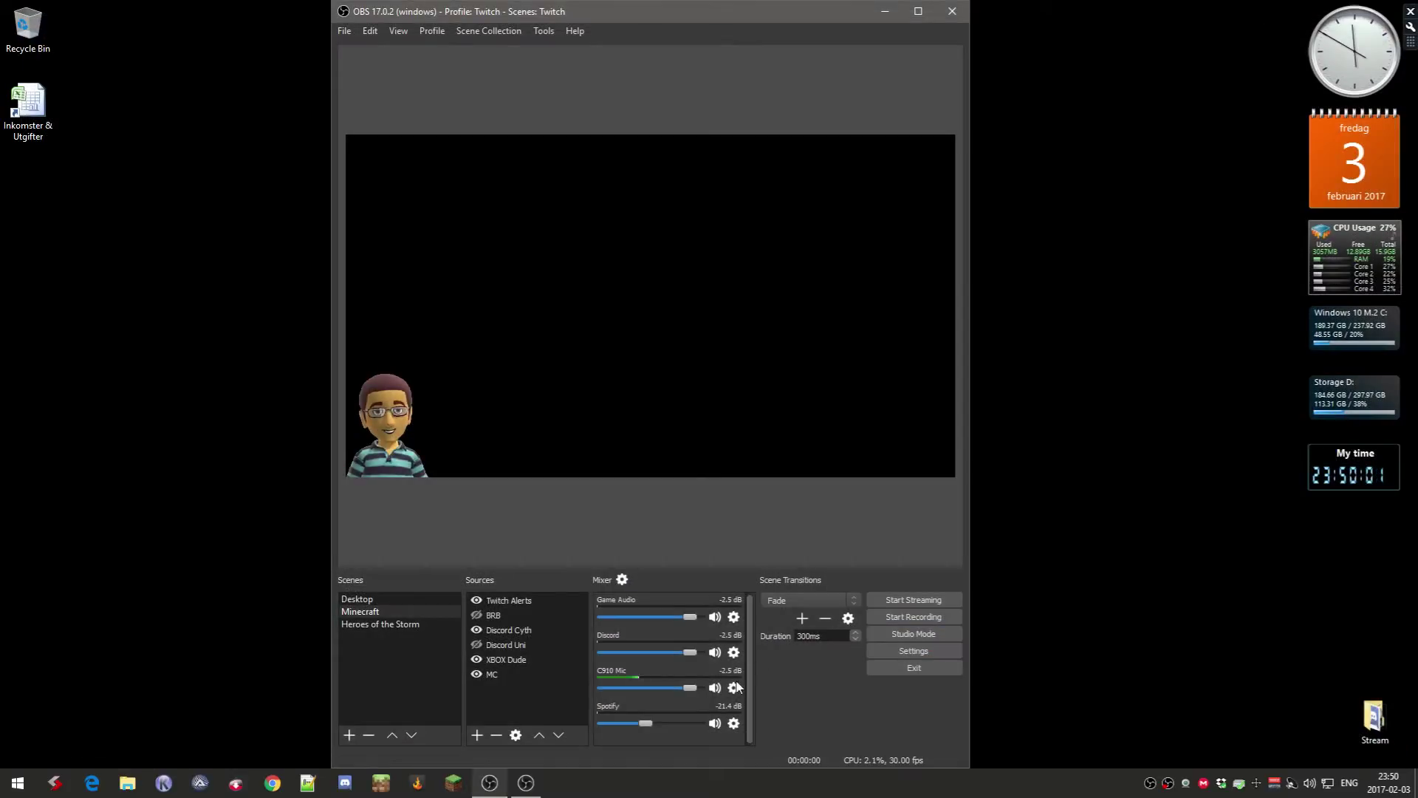